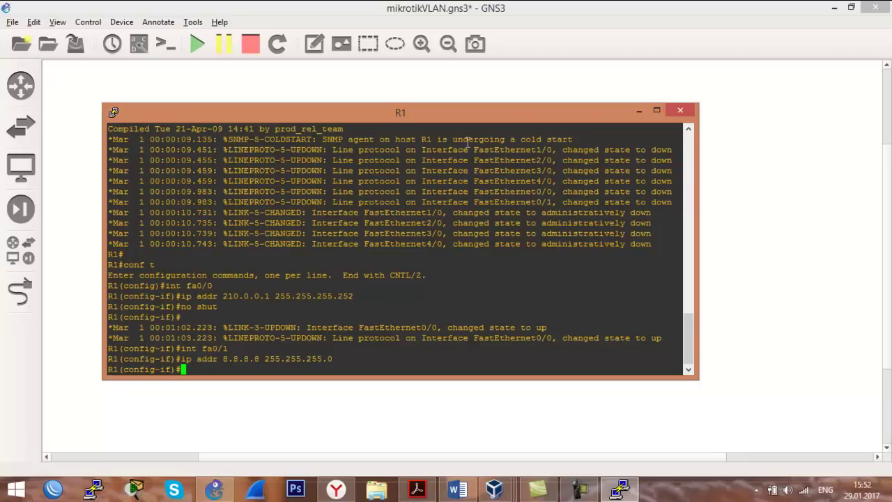
Type the secondary address 7.7.7.7 255.255.255.0 for R1's fa0/1.
{"action": "type", "text": "ip addr 7.7.7.7 255.255.255.0"}
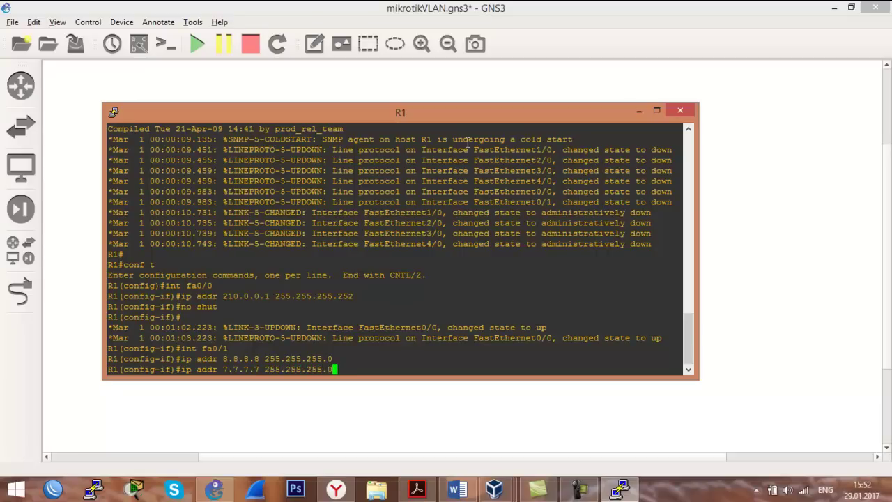
{"action": "type", "text": " secondar"}
Enter R1's secondary 7.7.7.7 address, then log in to MikroTik 192.168.56.2 and list its IP addresses.
{"action": "key", "text": "Return"}
{"action": "left_click", "coordinate": [53, 489]}
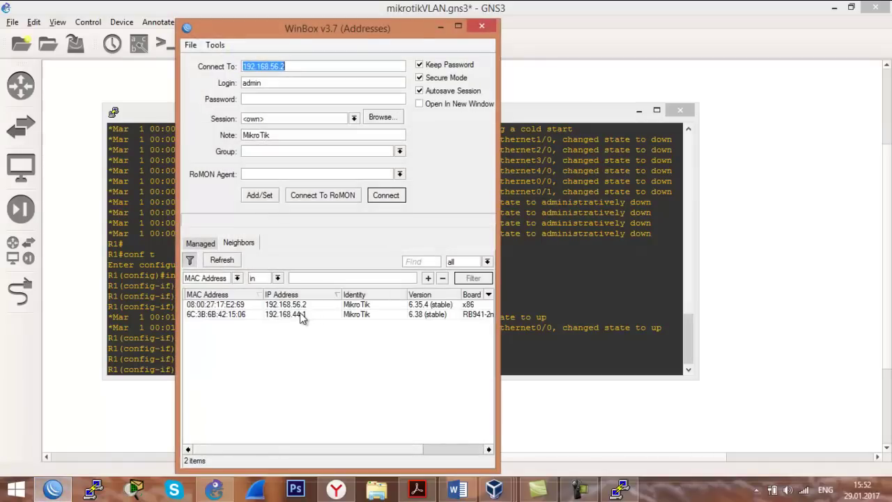
{"action": "left_click", "coordinate": [303, 307]}
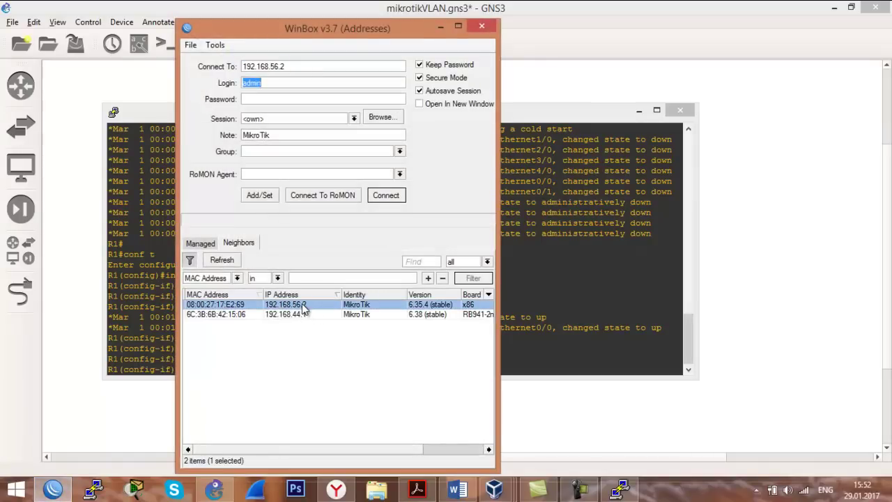
{"action": "left_click", "coordinate": [386, 195]}
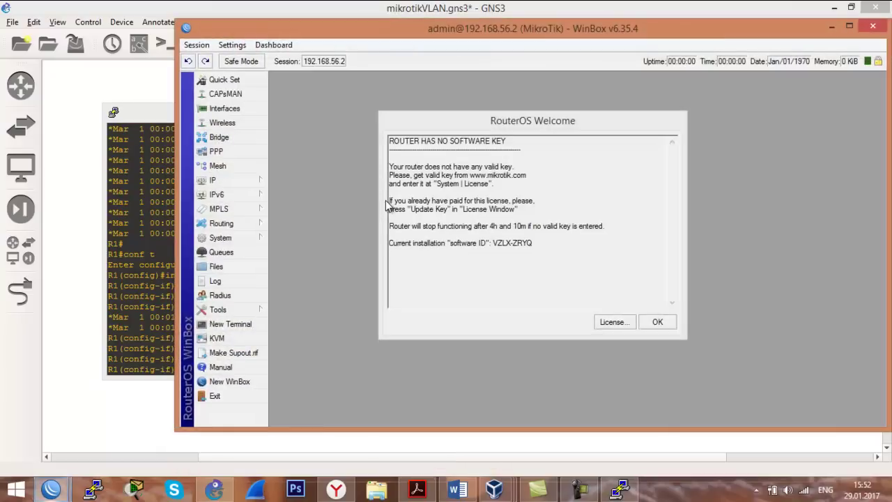
{"action": "key", "text": "Return"}
{"action": "left_click", "coordinate": [213, 181]}
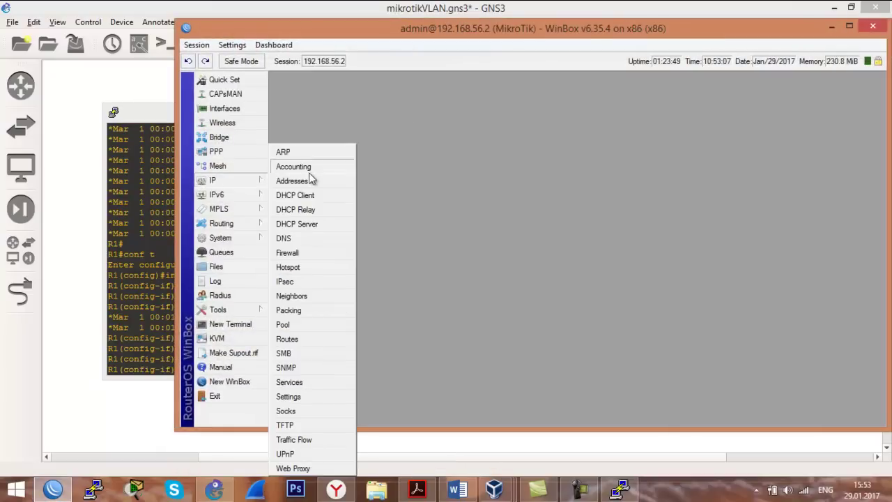
{"action": "left_click", "coordinate": [310, 182]}
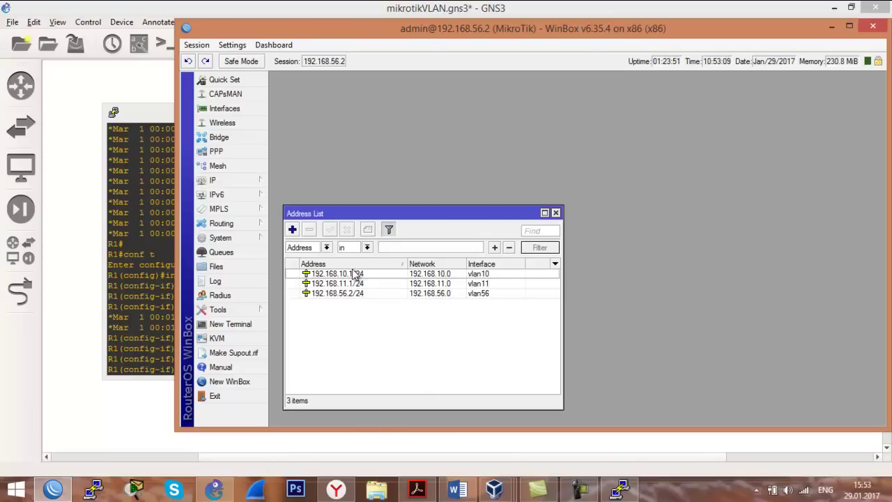
Add address 210.0.0.2/30 on ether1 to the MikroTik's address list.
{"action": "left_click", "coordinate": [292, 230]}
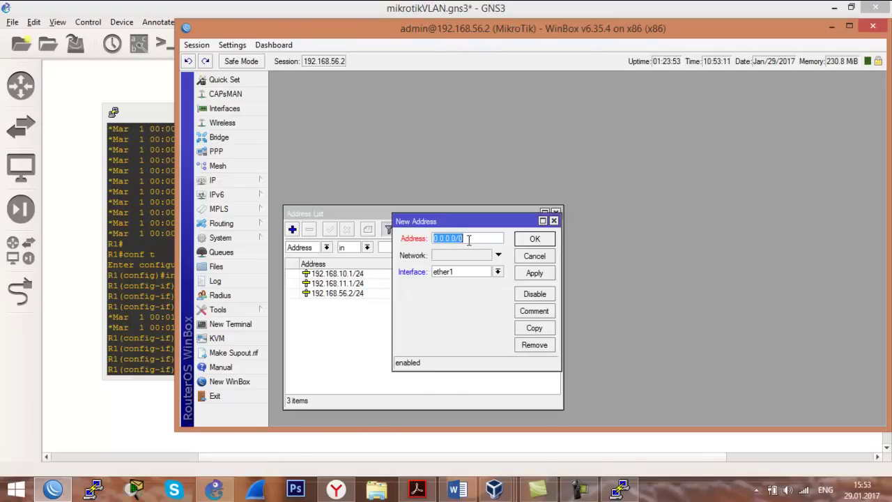
{"action": "type", "text": "210.0.0.2"}
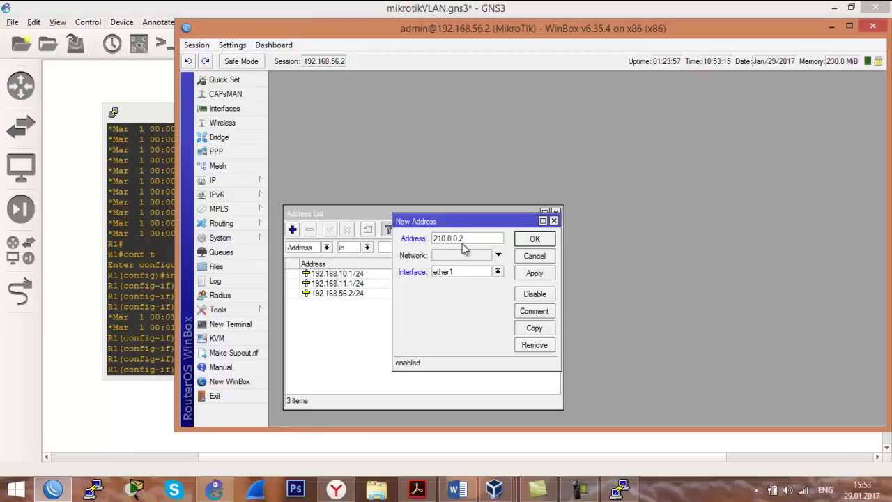
{"action": "type", "text": "/30"}
{"action": "left_click", "coordinate": [547, 276]}
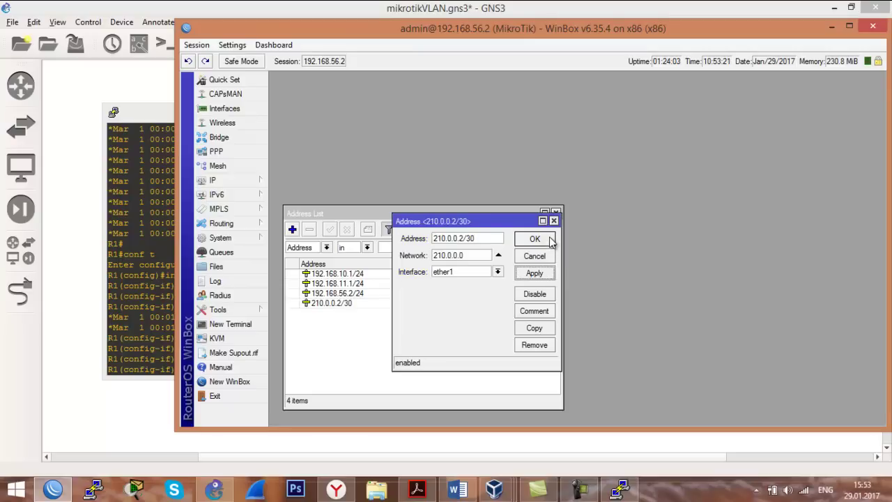
{"action": "left_click", "coordinate": [550, 238]}
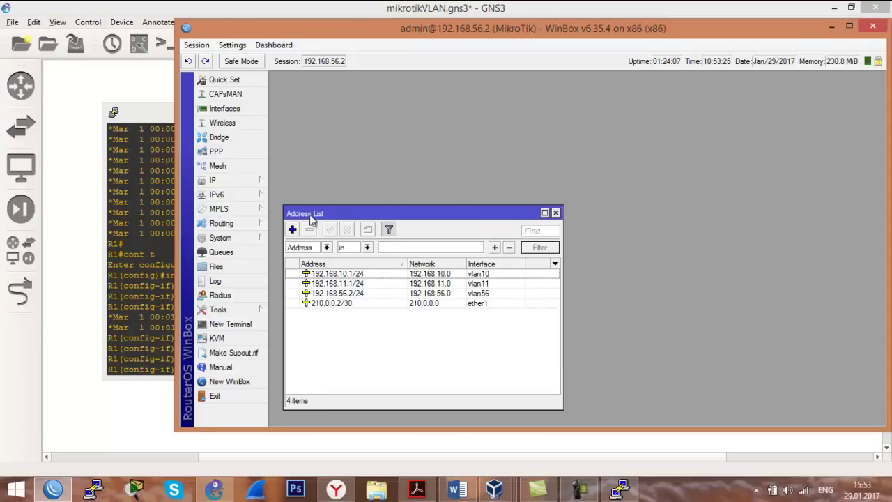
{"action": "left_click", "coordinate": [254, 183]}
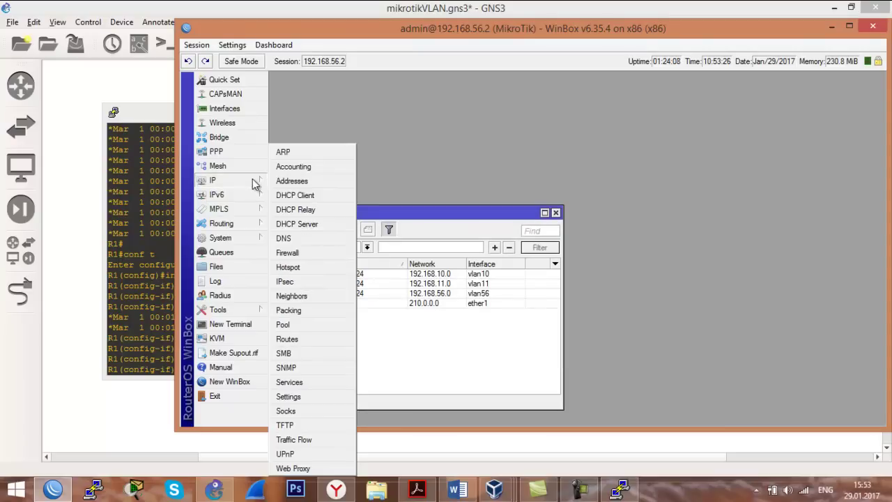
Add a static default route 0.0.0.0/0 with gateway 210.0.0.1.
{"action": "left_click", "coordinate": [312, 338]}
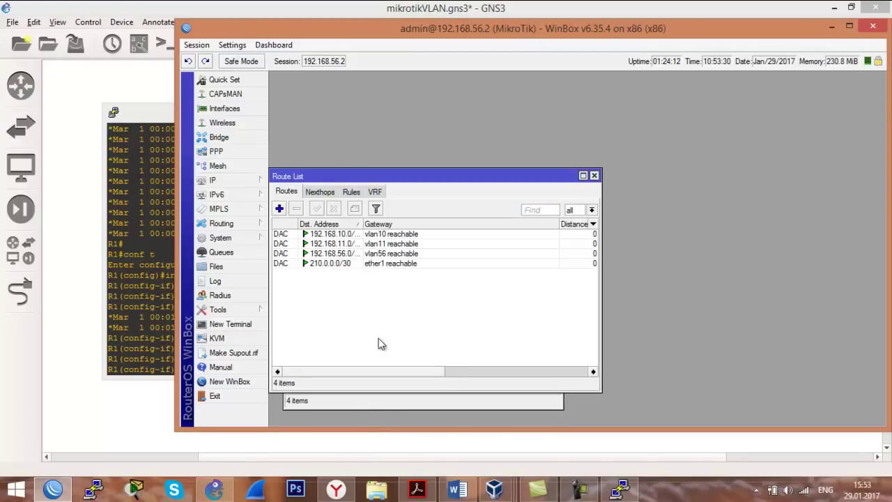
{"action": "left_click", "coordinate": [279, 208]}
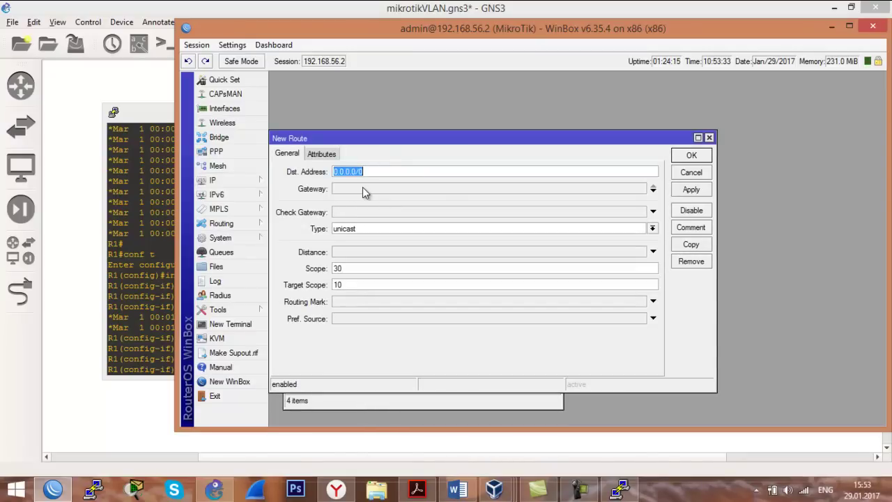
{"action": "left_click", "coordinate": [363, 186]}
{"action": "type", "text": "210"}
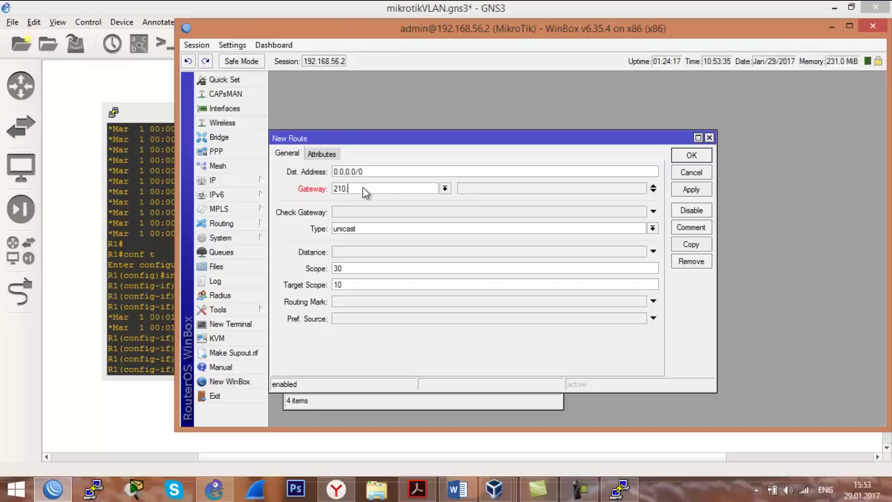
{"action": "type", "text": ".0.0.1"}
{"action": "left_click", "coordinate": [689, 189]}
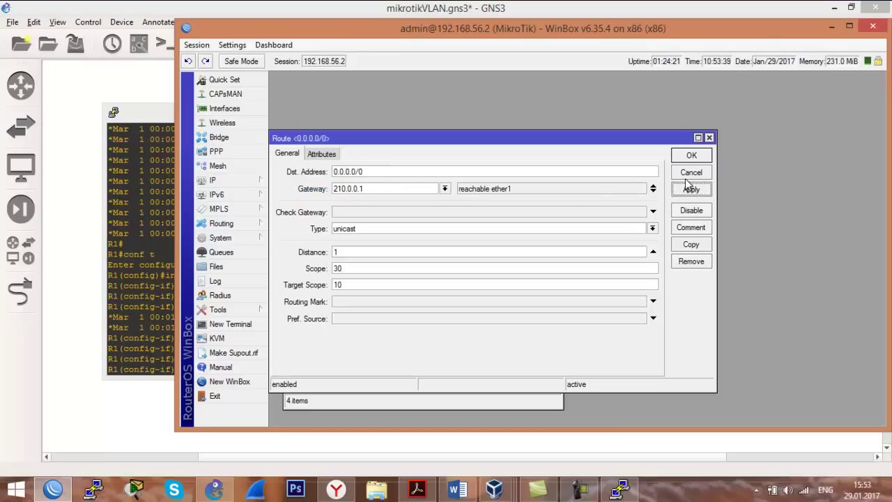
{"action": "left_click", "coordinate": [691, 153]}
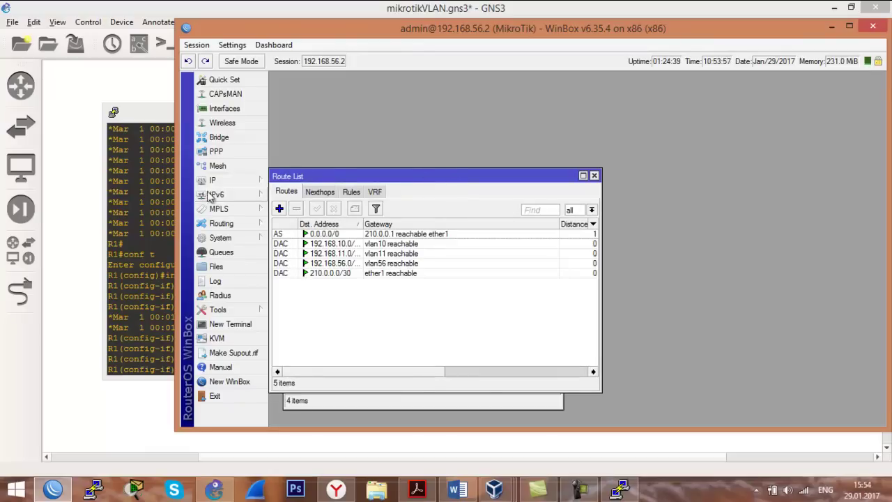
Add a static DNS entry mapping yandex.ru to 7.7.7.7.
{"action": "left_click", "coordinate": [230, 181]}
{"action": "left_click", "coordinate": [286, 239]}
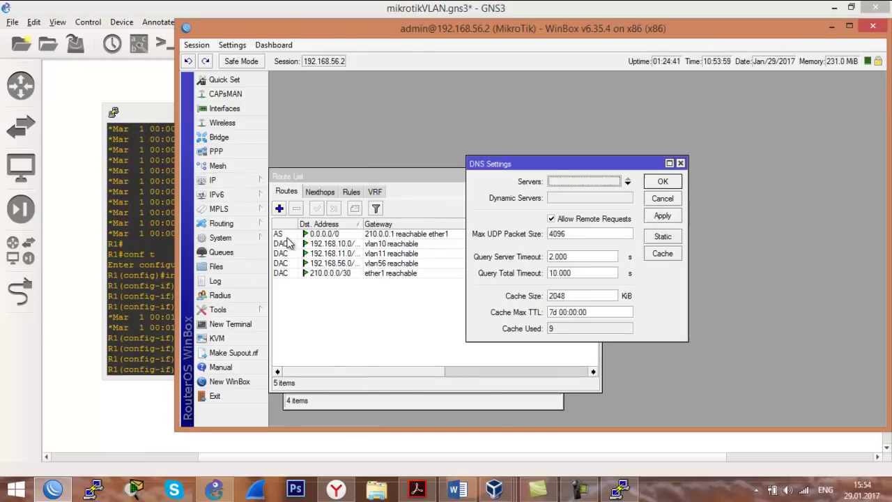
{"action": "left_click", "coordinate": [661, 237]}
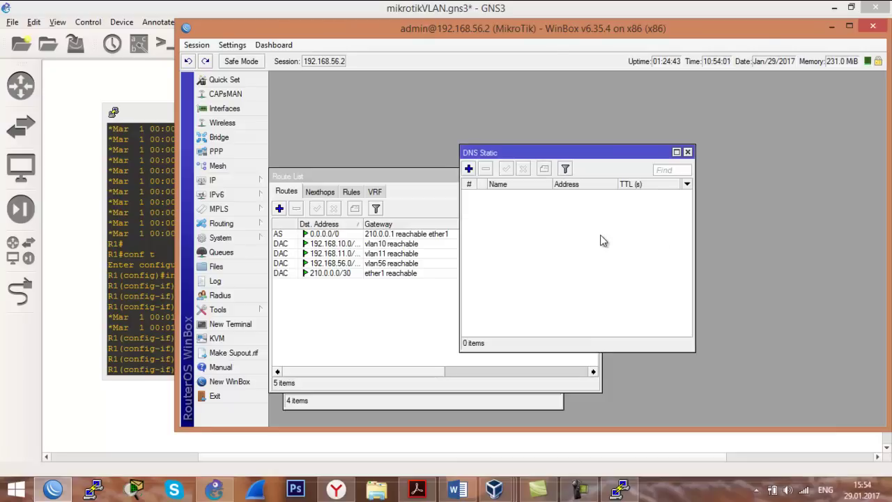
{"action": "left_click", "coordinate": [469, 169]}
{"action": "type", "text": "yandex.ru"}
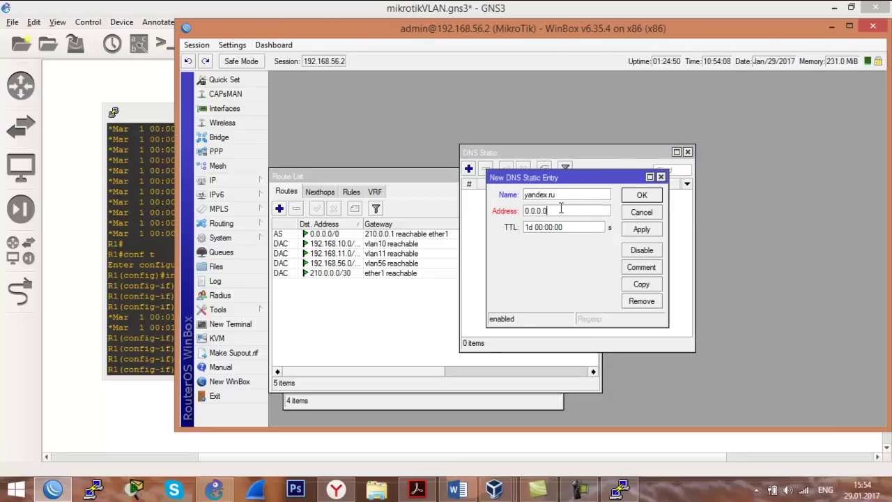
{"action": "key", "text": "Tab"}
{"action": "type", "text": "7.7.7.7"}
{"action": "left_click", "coordinate": [640, 230]}
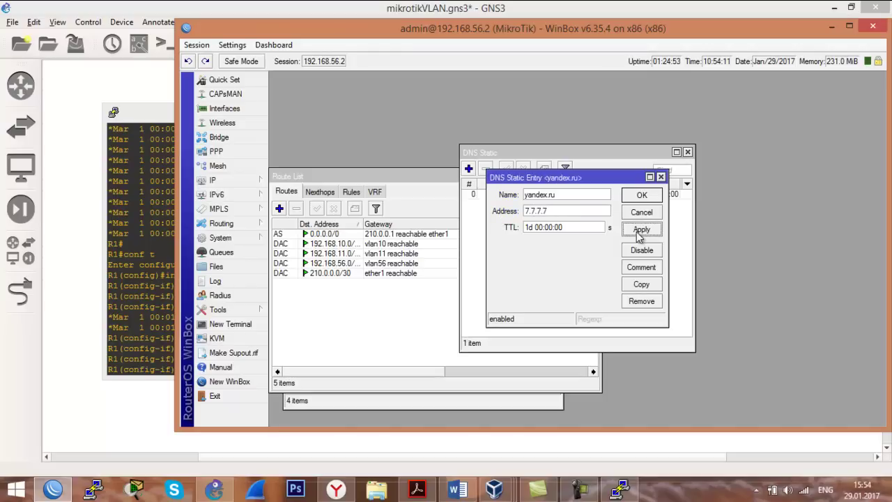
{"action": "left_click", "coordinate": [640, 195]}
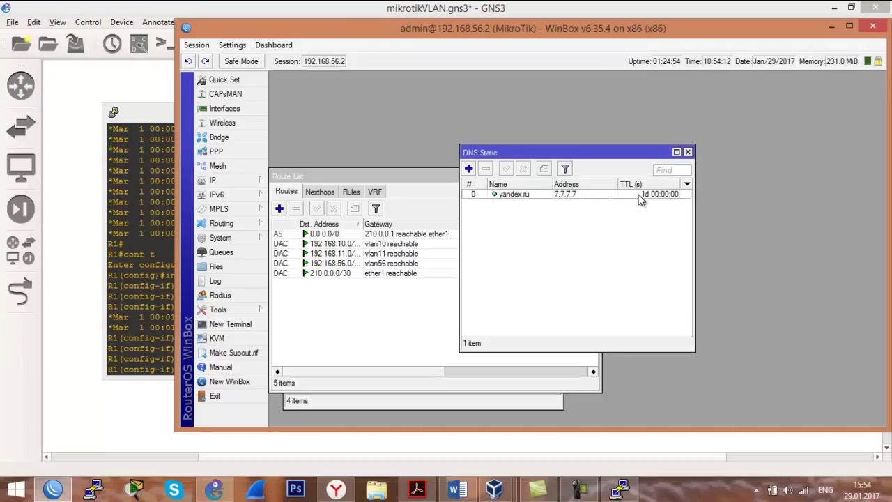
Add a static DNS entry mapping google.com to 8.8.8.8, then close the DNS and route windows.
{"action": "left_click", "coordinate": [468, 169]}
{"action": "type", "text": "googl"}
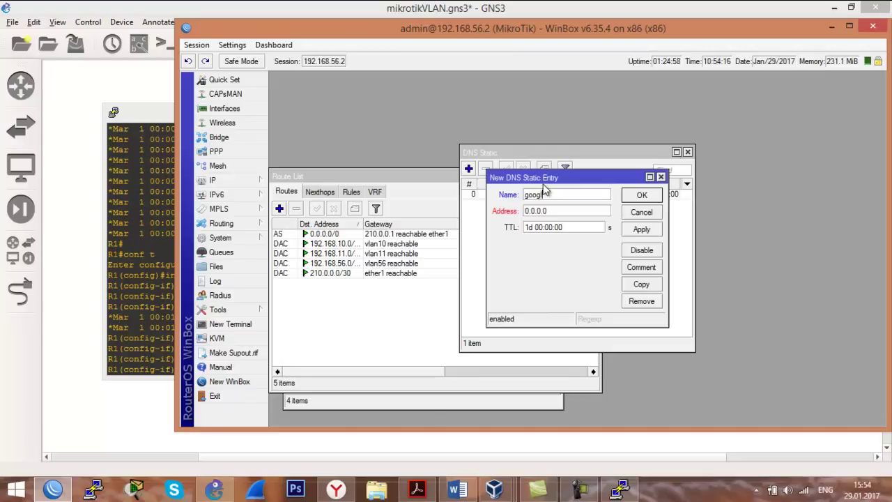
{"action": "type", "text": "e.com"}
{"action": "key", "text": "Tab"}
{"action": "type", "text": "8.8.8.8"}
{"action": "left_click", "coordinate": [641, 229]}
{"action": "left_click", "coordinate": [636, 194]}
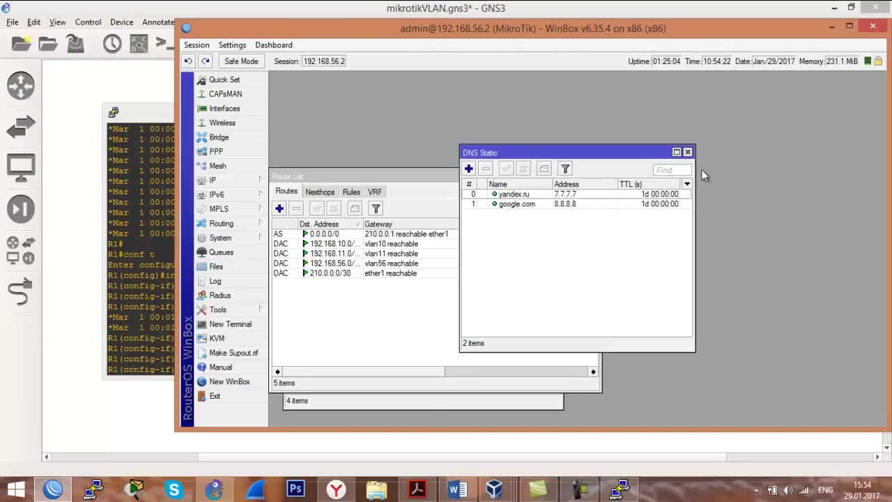
{"action": "left_click", "coordinate": [687, 152]}
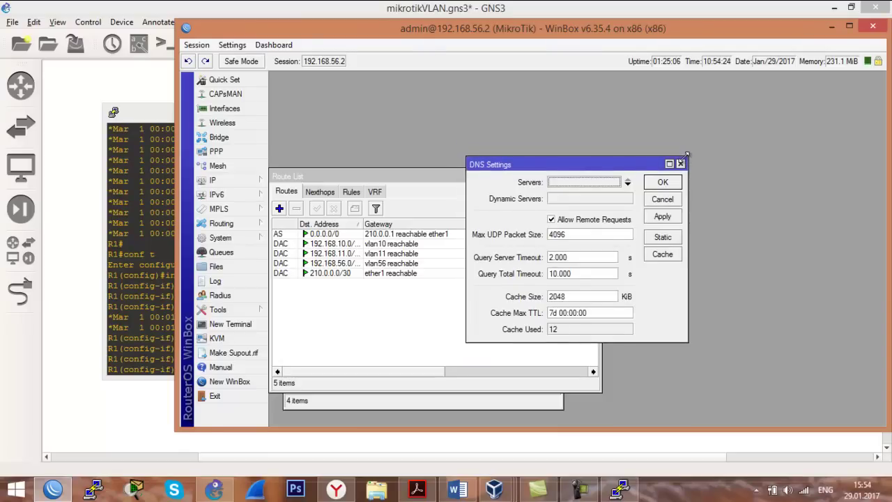
{"action": "left_click", "coordinate": [680, 163]}
{"action": "left_click", "coordinate": [597, 177]}
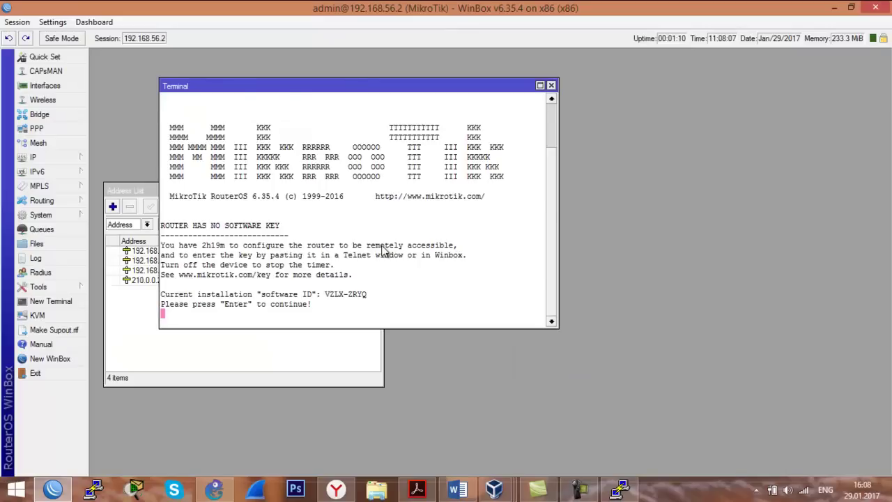
Ping 210.0.0.1 from the WinBox terminal, stopping after two successful replies, and return to GNS3.
{"action": "key", "text": "Return"}
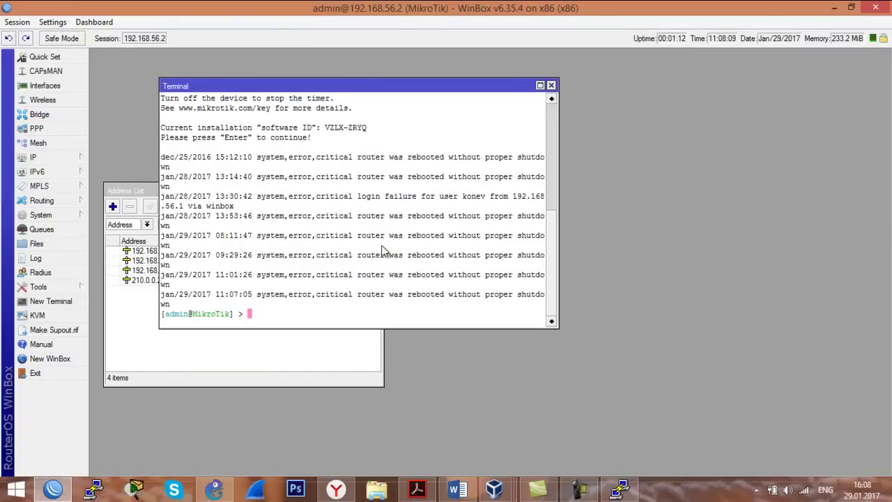
{"action": "type", "text": "ping 210.0.0.1"}
{"action": "key", "text": "Return"}
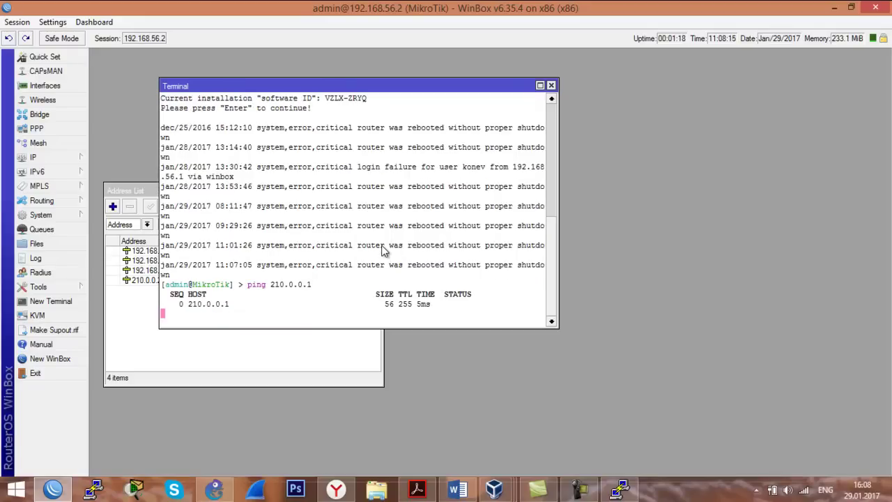
{"action": "key", "text": "ctrl+c"}
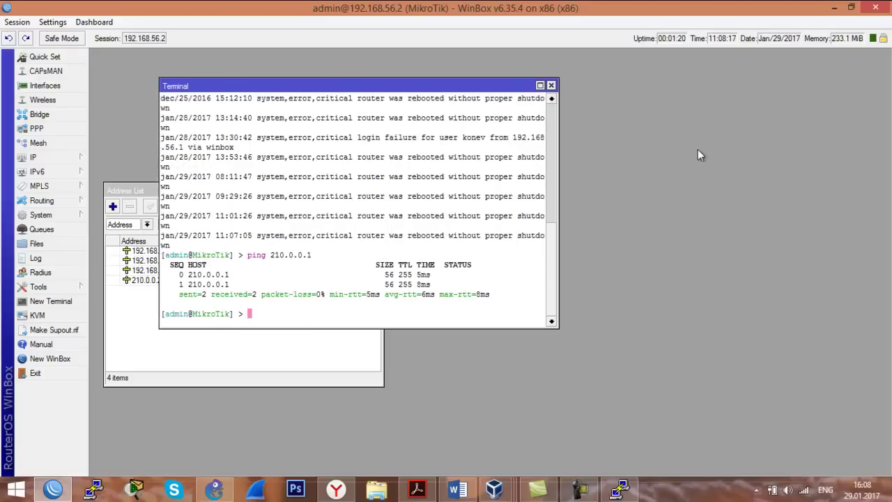
{"action": "key", "text": "alt+Tab"}
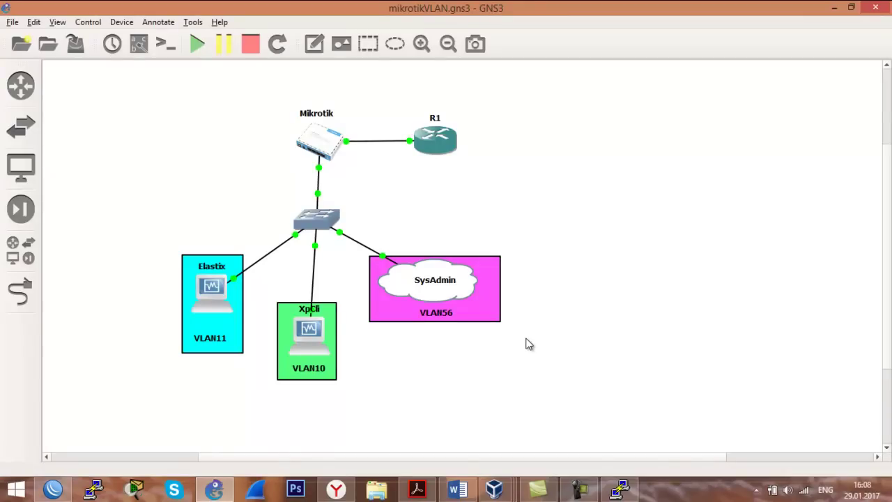
Make SW1's port 1 an access port in VLAN 1 and apply the change.
{"action": "right_click", "coordinate": [328, 228]}
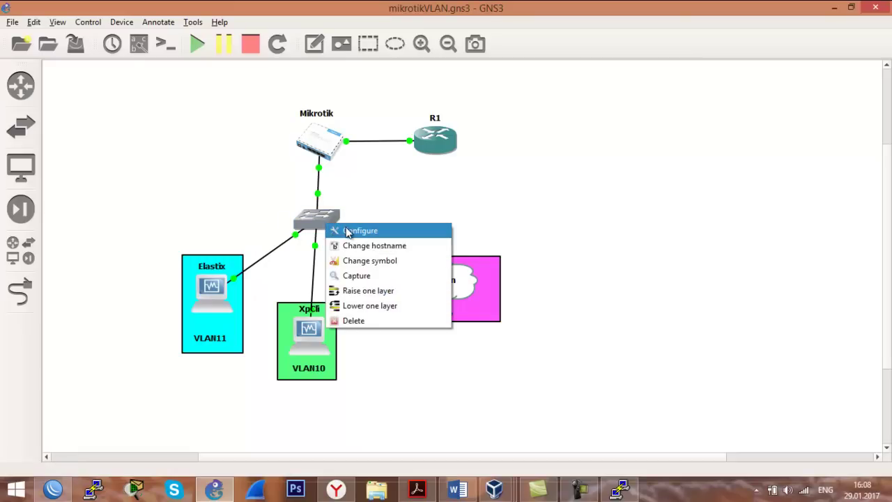
{"action": "left_click", "coordinate": [348, 233]}
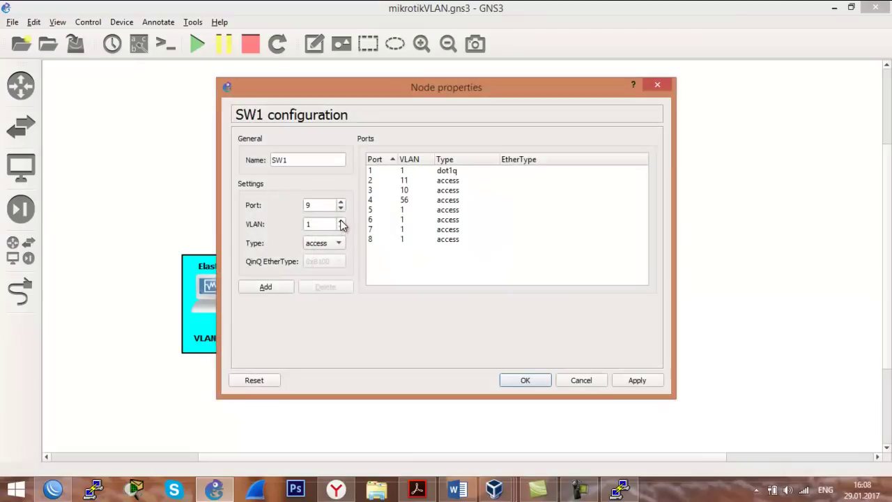
{"action": "left_click", "coordinate": [406, 173]}
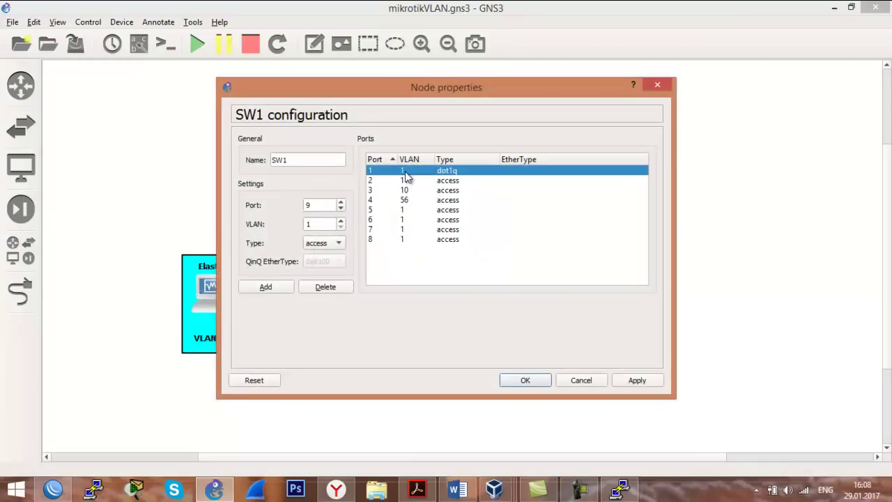
{"action": "left_click", "coordinate": [450, 177]}
{"action": "left_click", "coordinate": [339, 243]}
{"action": "left_click", "coordinate": [337, 231]}
{"action": "left_click", "coordinate": [264, 286]}
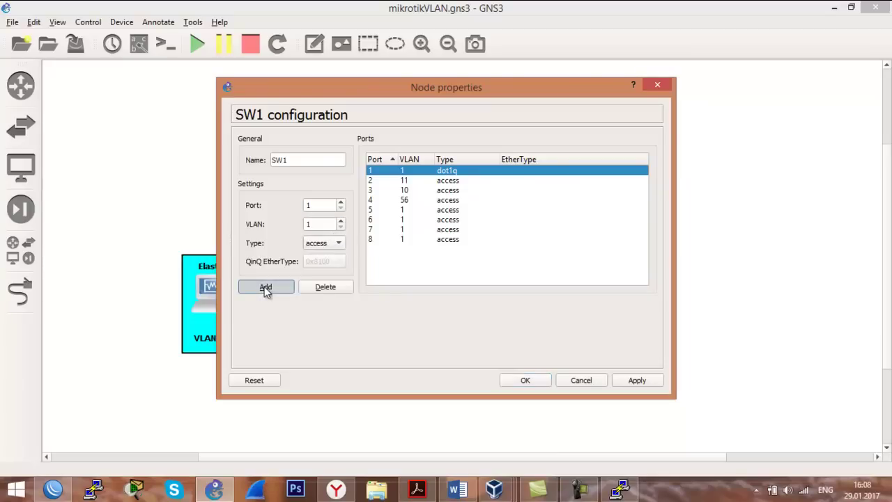
{"action": "left_click", "coordinate": [637, 381]}
{"action": "left_click", "coordinate": [518, 384]}
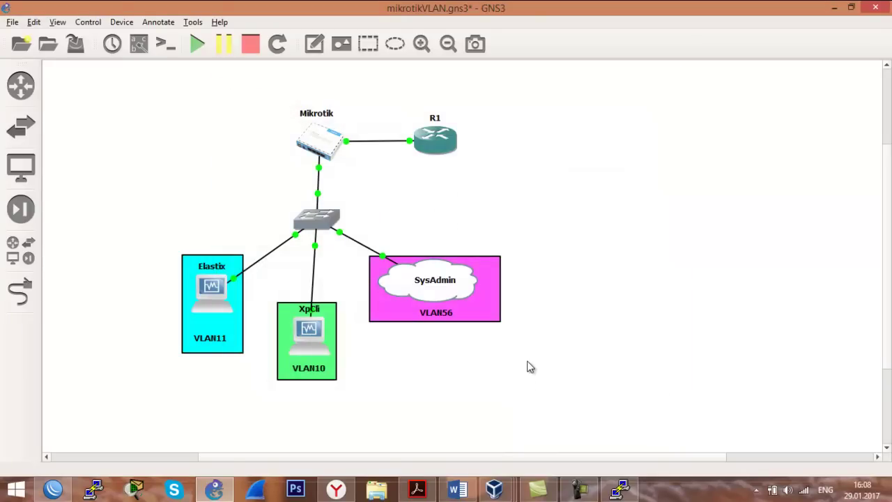
Bring up the XpCli virtual machine's Windows XP desktop in VirtualBox.
{"action": "left_click", "coordinate": [56, 484]}
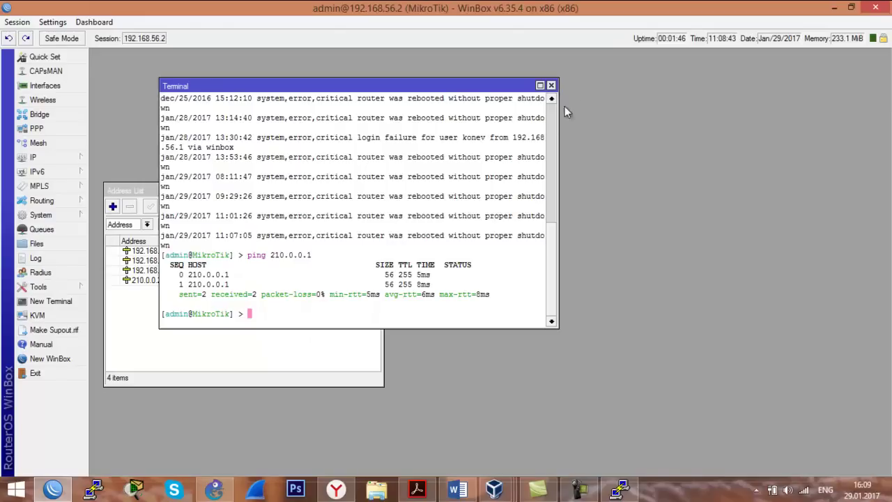
{"action": "left_click", "coordinate": [875, 7]}
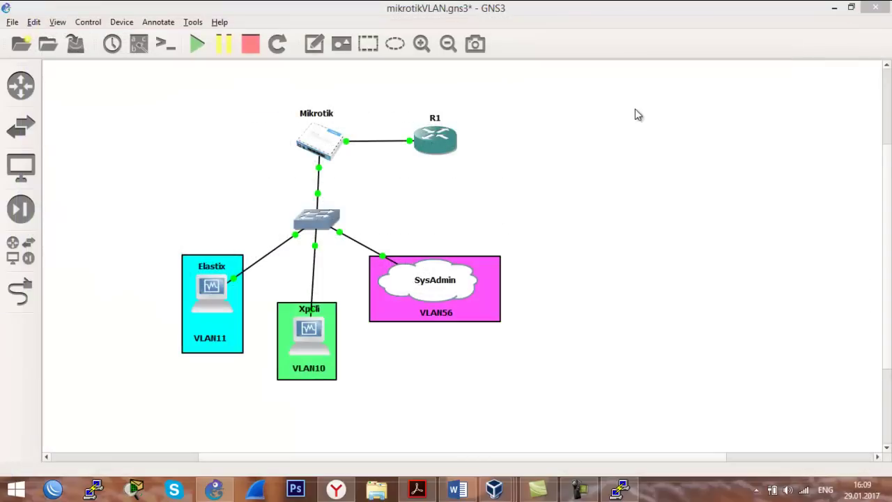
{"action": "left_click", "coordinate": [394, 388]}
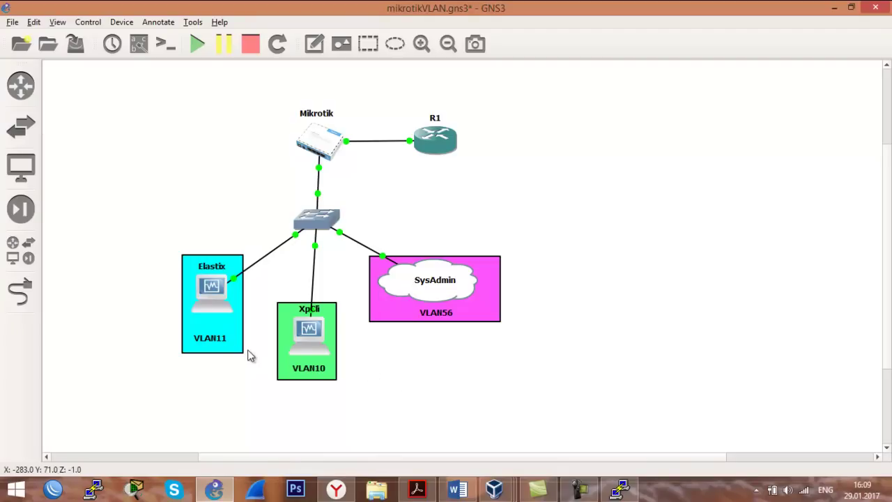
{"action": "left_click", "coordinate": [494, 490]}
{"action": "left_click", "coordinate": [551, 433]}
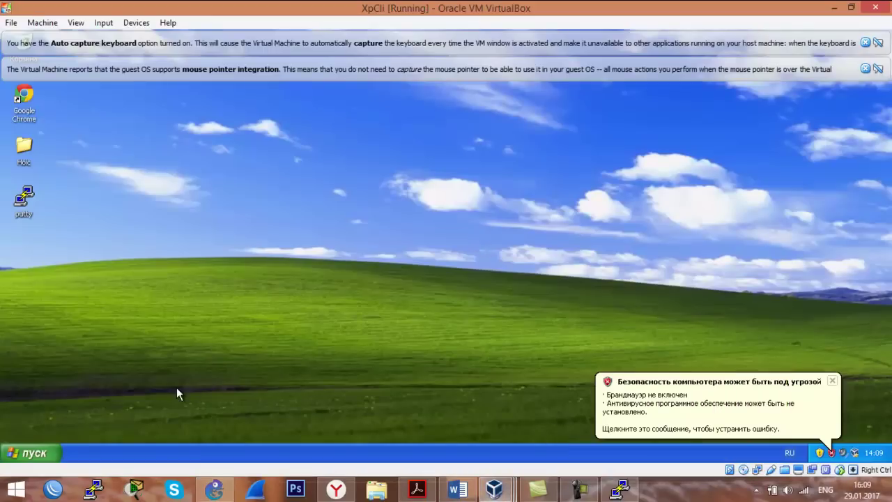
In the XP guest's command prompt, run ipconfig /all and ipconfig /renew.
{"action": "left_click", "coordinate": [33, 452]}
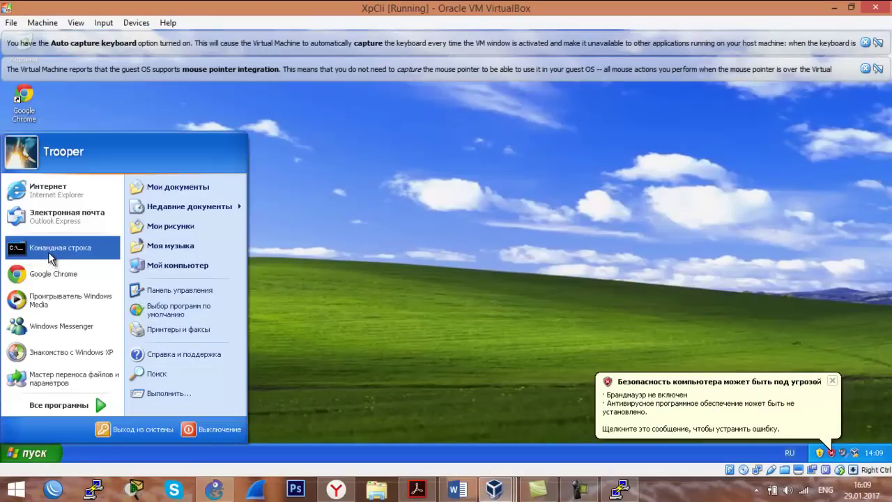
{"action": "left_click", "coordinate": [48, 252]}
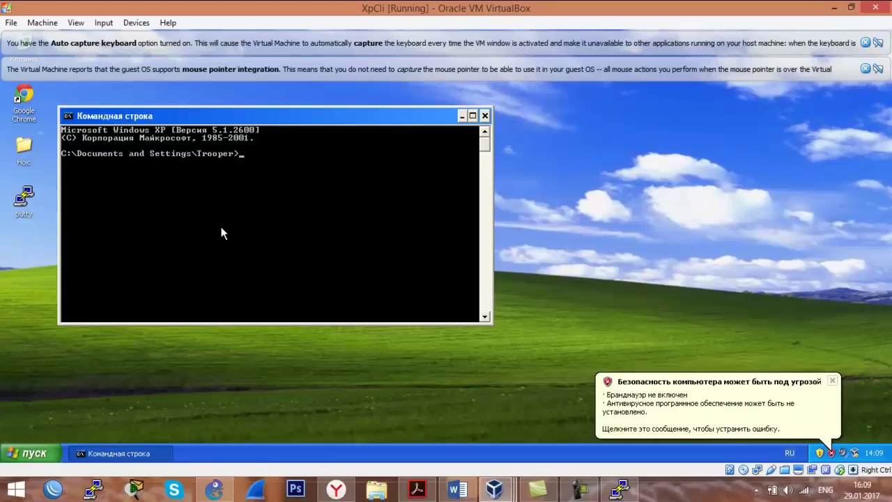
{"action": "type", "text": "р"}
{"action": "key", "text": "BackSpace"}
{"action": "key", "text": "alt+shift"}
{"action": "type", "text": "ipconfig /all"}
{"action": "key", "text": "Return"}
{"action": "type", "text": "ipconfig /"}
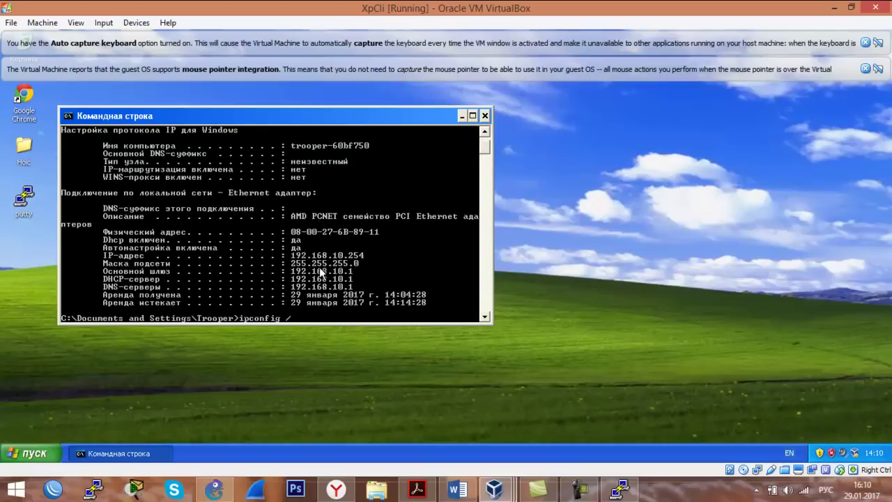
{"action": "type", "text": "renew"}
{"action": "key", "text": "Return"}
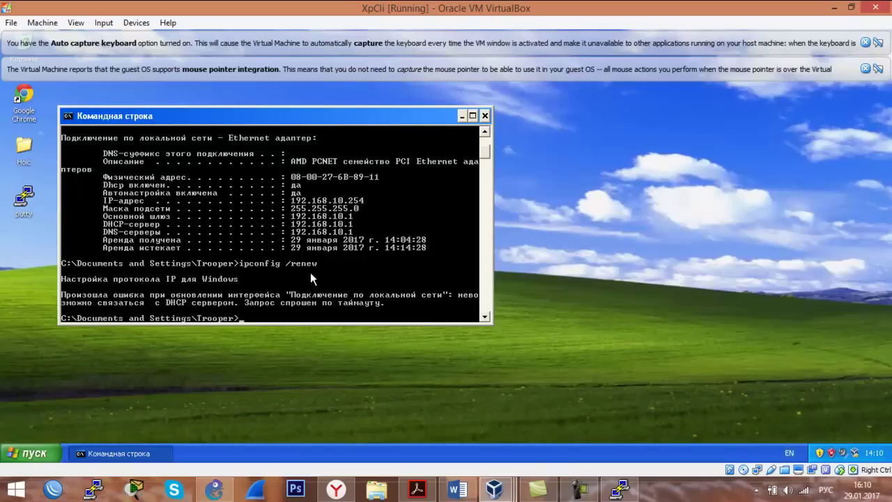
Log into the MikroTik VM console as admin and run ip dhcp-server print.
{"action": "left_click", "coordinate": [495, 489]}
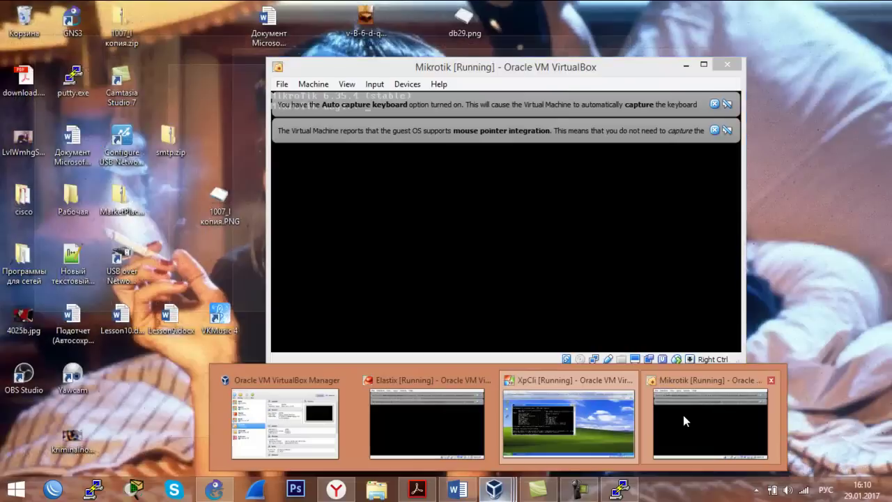
{"action": "left_click", "coordinate": [684, 420]}
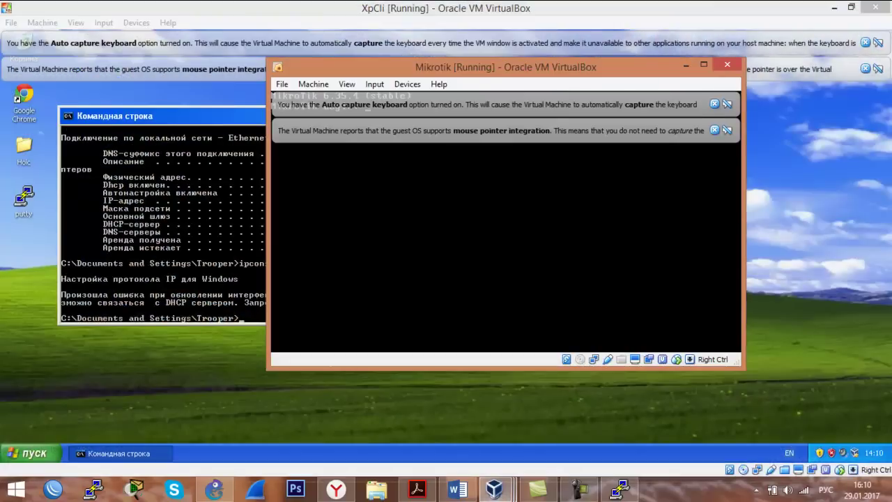
{"action": "left_click", "coordinate": [715, 130]}
{"action": "left_click", "coordinate": [715, 104]}
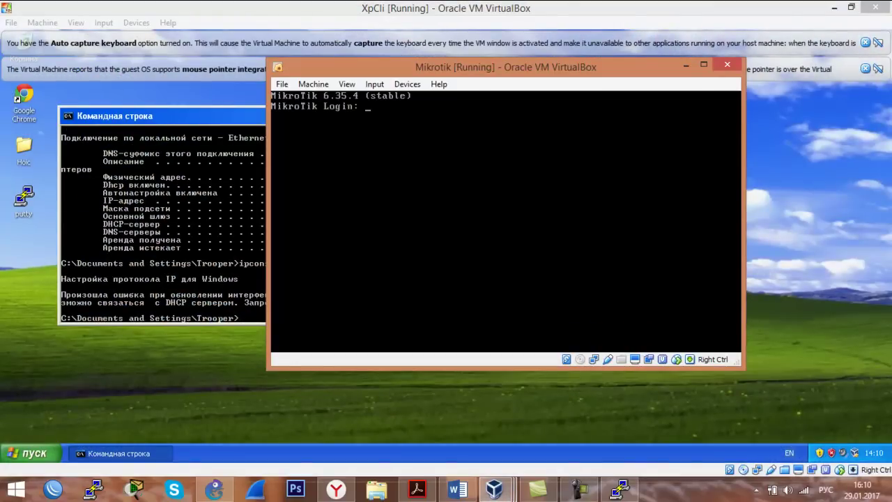
{"action": "type", "text": "admin"}
{"action": "key", "text": "Return"}
{"action": "key", "text": "Return"}
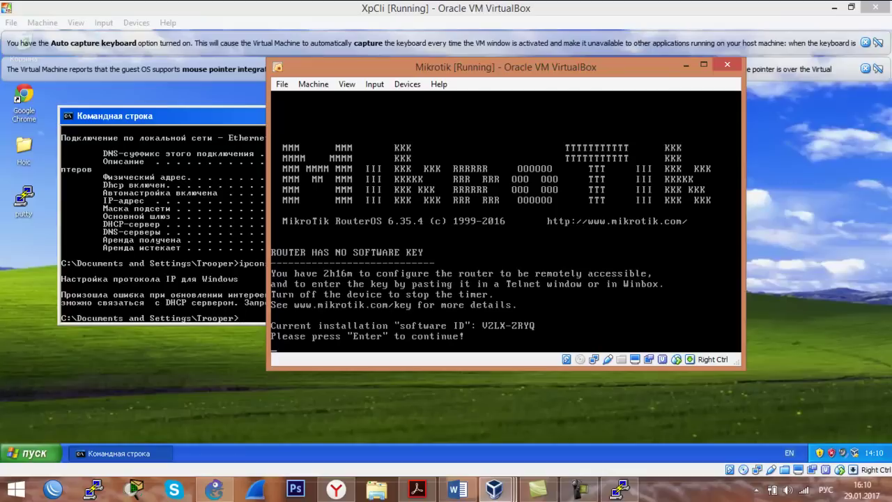
{"action": "key", "text": "Return"}
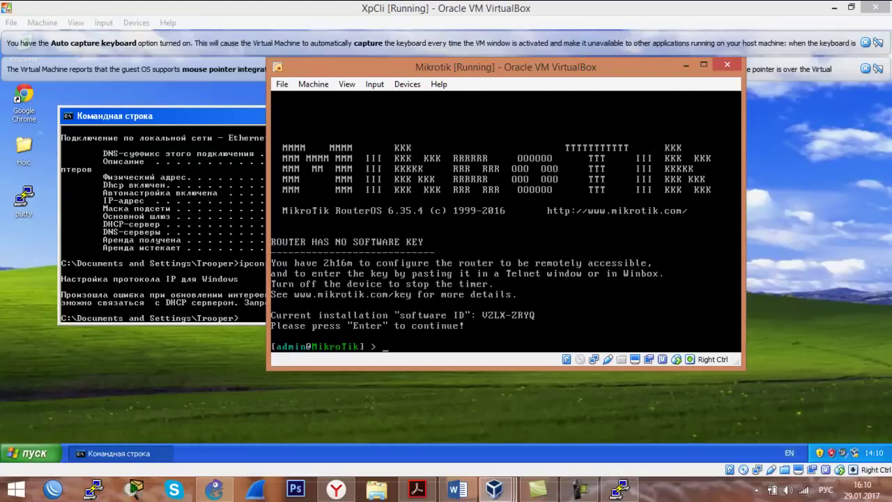
{"action": "type", "text": "ip dhcp-server print"}
{"action": "key", "text": "Return"}
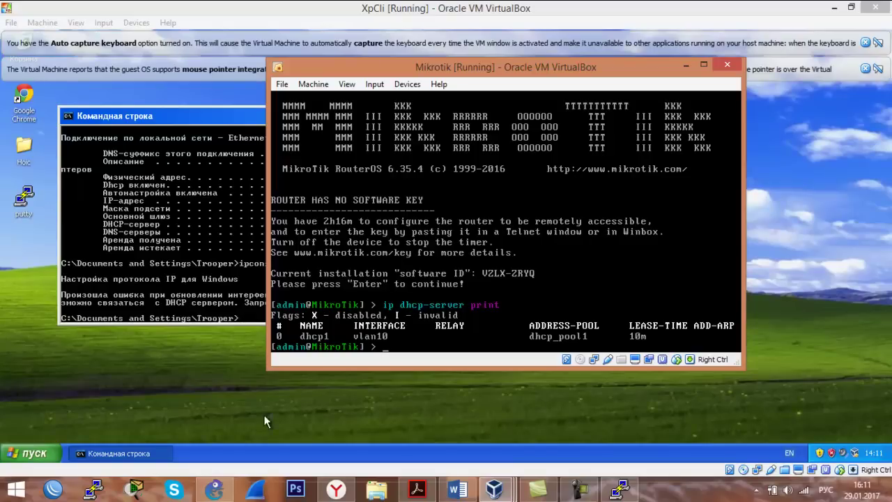
Change SW1's port 1 type from access to dot1q and apply the switch settings.
{"action": "right_click", "coordinate": [323, 218]}
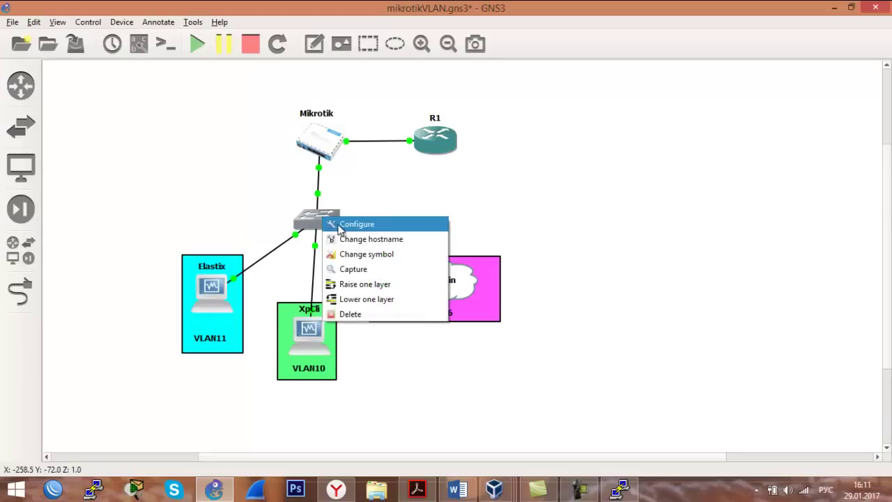
{"action": "left_click", "coordinate": [340, 225]}
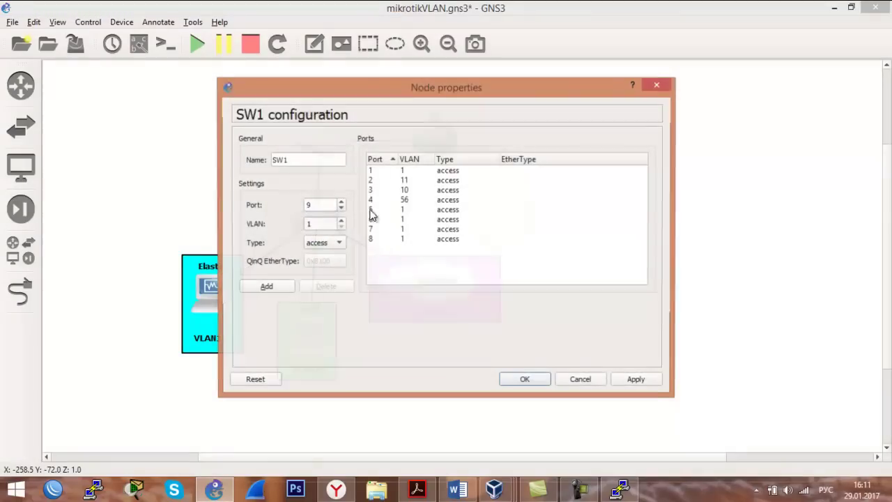
{"action": "left_click", "coordinate": [440, 172]}
{"action": "left_click", "coordinate": [333, 243]}
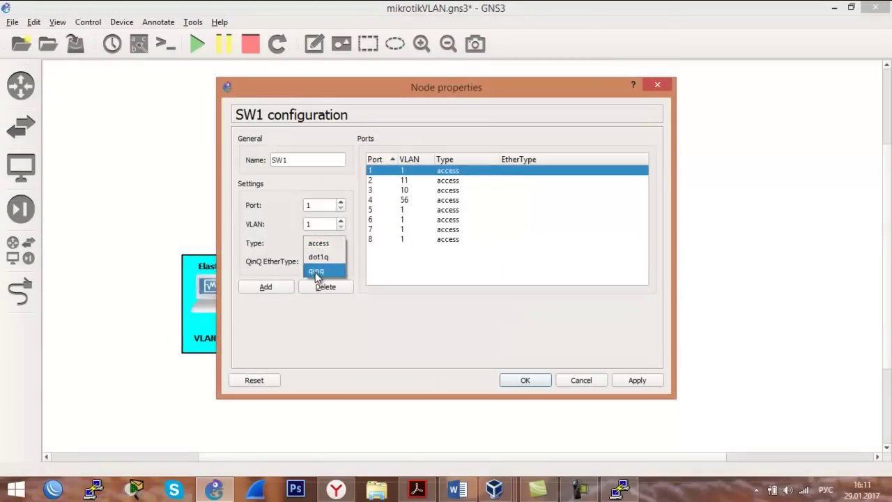
{"action": "left_click", "coordinate": [322, 257]}
{"action": "left_click", "coordinate": [272, 289]}
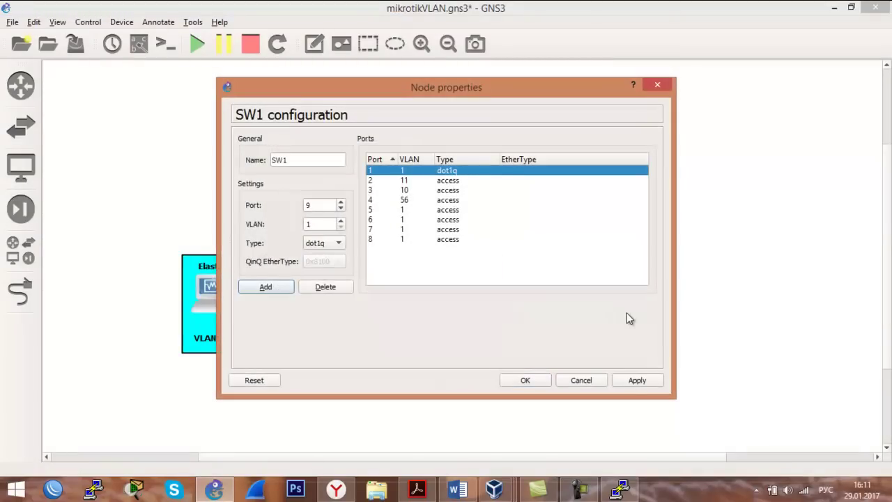
{"action": "left_click", "coordinate": [633, 381]}
{"action": "left_click", "coordinate": [536, 383]}
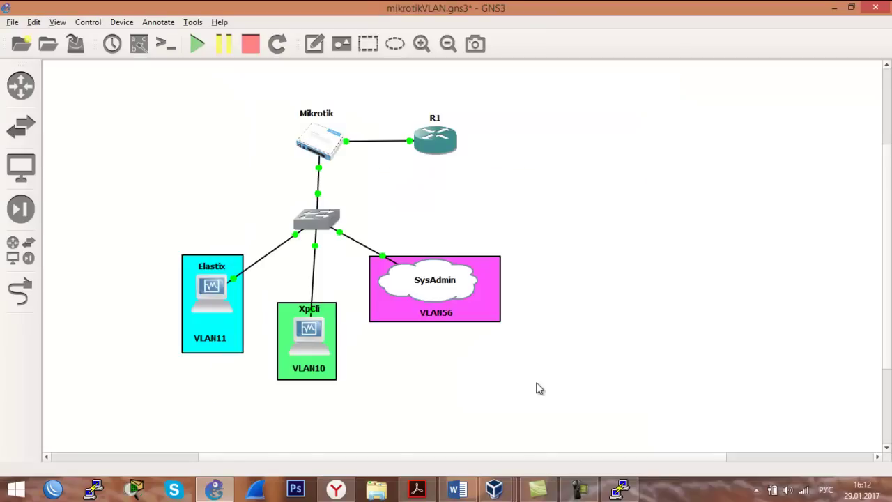
Renew the XP client's lease again (192.168.10.254, gateway 192.168.10.1) and confirm 192.168.10.1 appears in arp -a.
{"action": "mouse_move", "coordinate": [494, 489]}
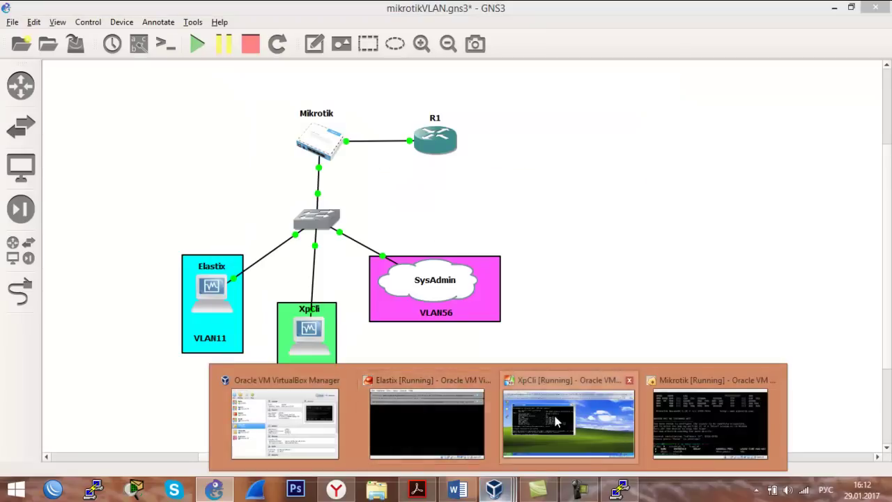
{"action": "left_click", "coordinate": [557, 421]}
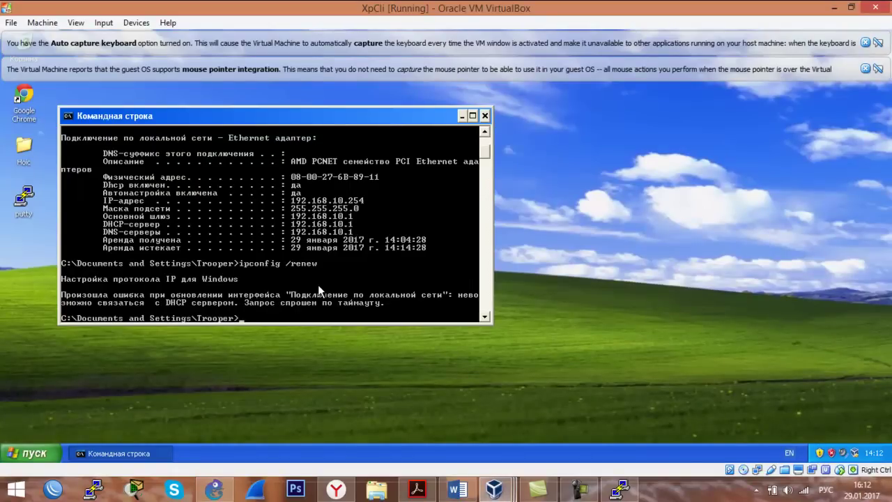
{"action": "key", "text": "Up"}
{"action": "key", "text": "Return"}
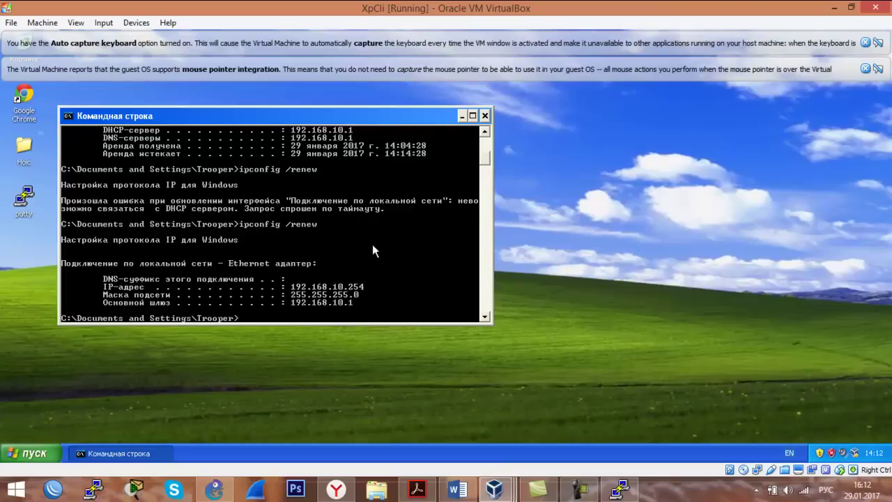
{"action": "type", "text": "arp -a"}
{"action": "key", "text": "Return"}
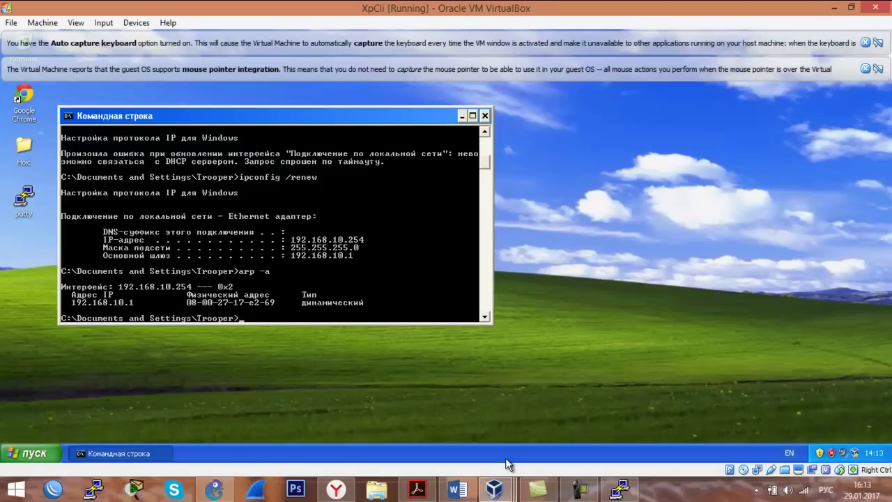
On the MikroTik console run 'ip arp print', then add a disabled masquerade NAT rule for out-interface ether1.
{"action": "mouse_move", "coordinate": [495, 489]}
{"action": "left_click", "coordinate": [736, 425]}
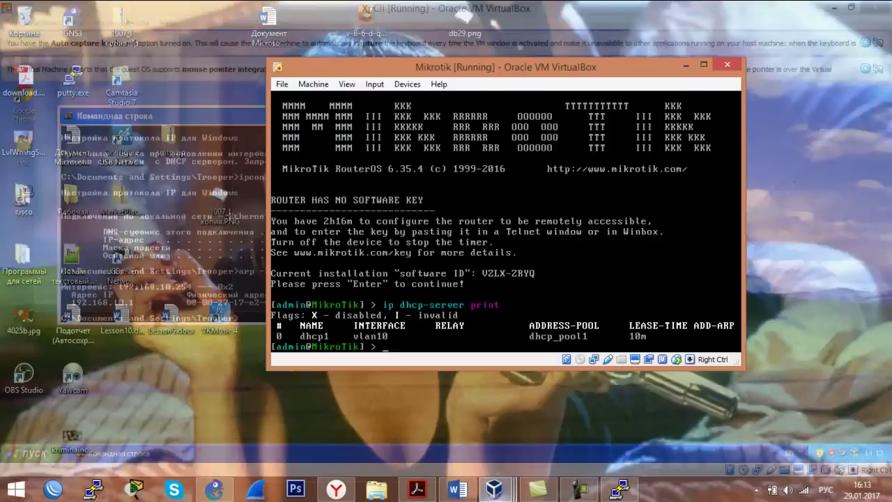
{"action": "type", "text": "ip a"}
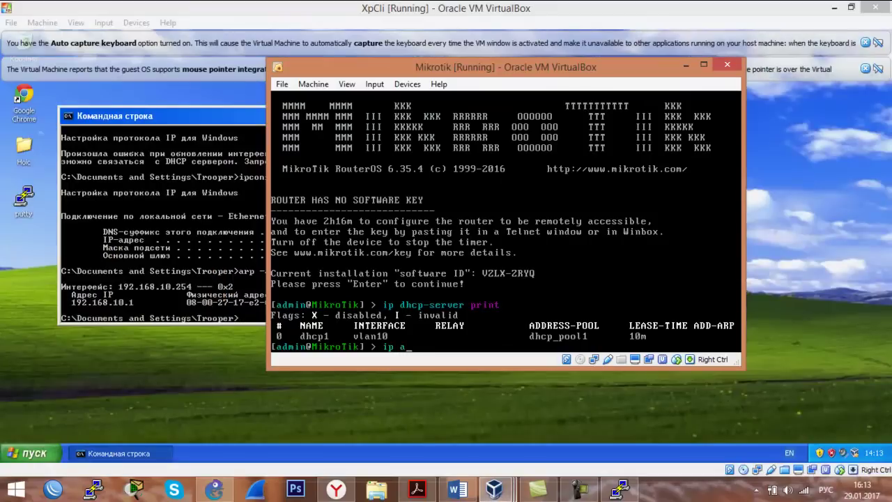
{"action": "type", "text": "rp print"}
{"action": "key", "text": "Return"}
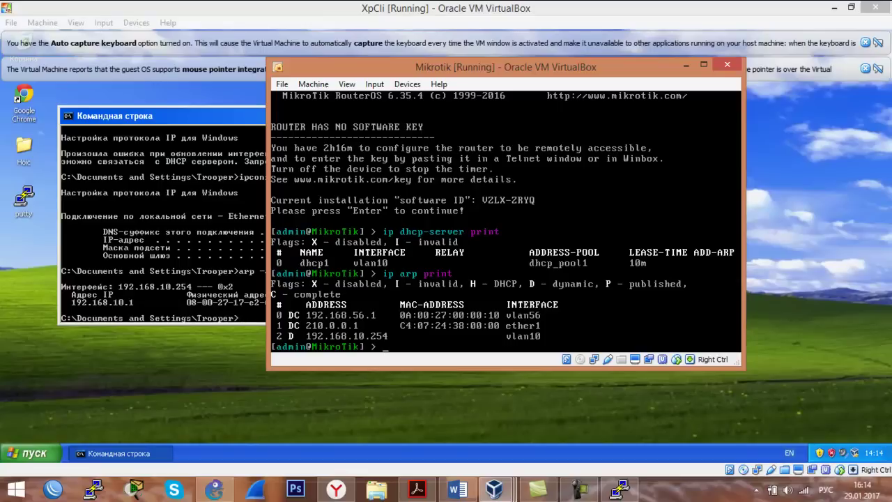
{"action": "type", "text": "ip firewall nat add chain="}
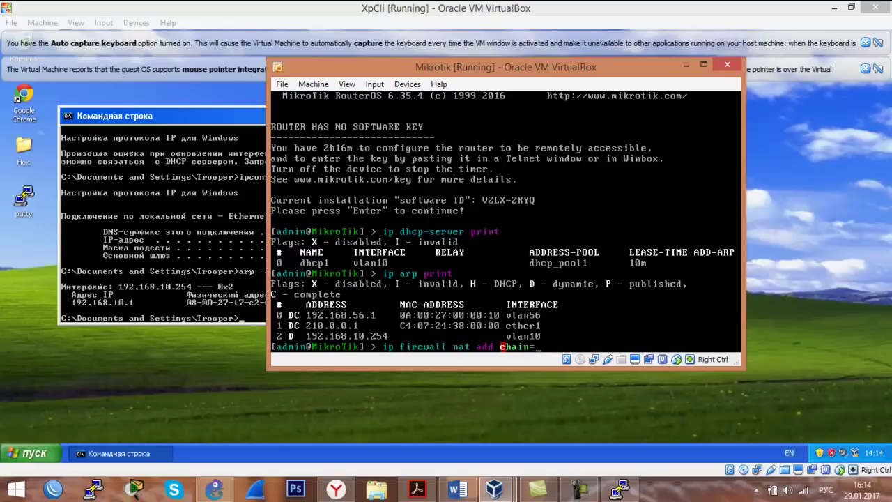
{"action": "type", "text": "srcmn"}
{"action": "type", "text": "t action"}
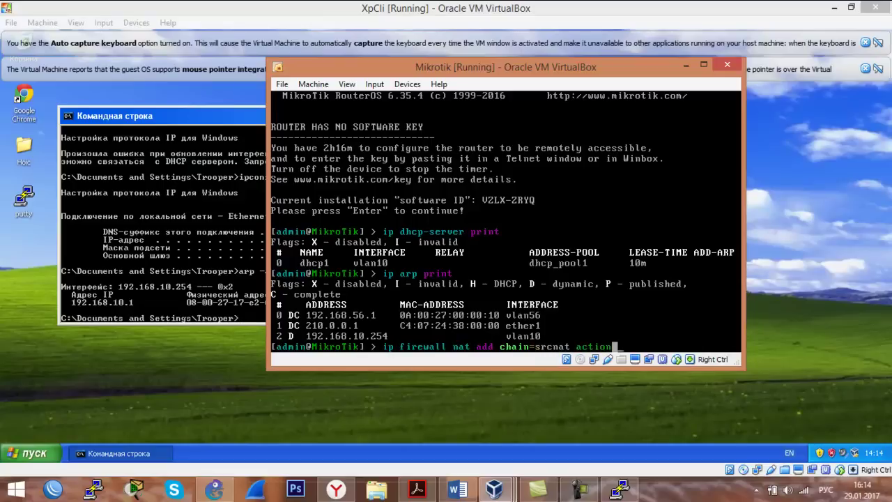
{"action": "type", "text": "=masquerade out-"}
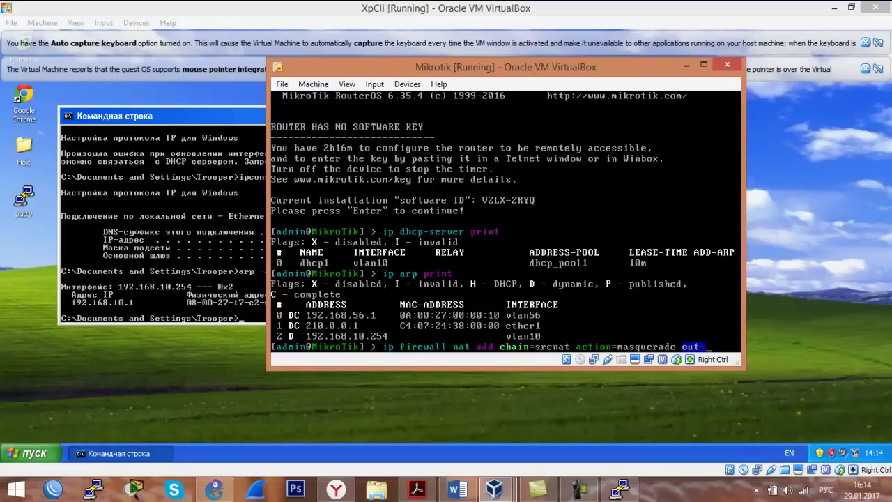
{"action": "type", "text": "interface="}
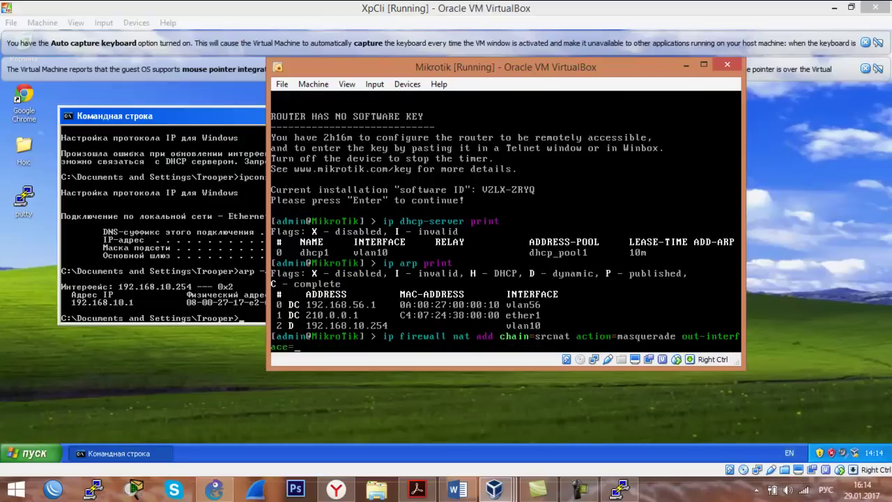
{"action": "type", "text": "ether1 disabled=yes"}
{"action": "key", "text": "Return"}
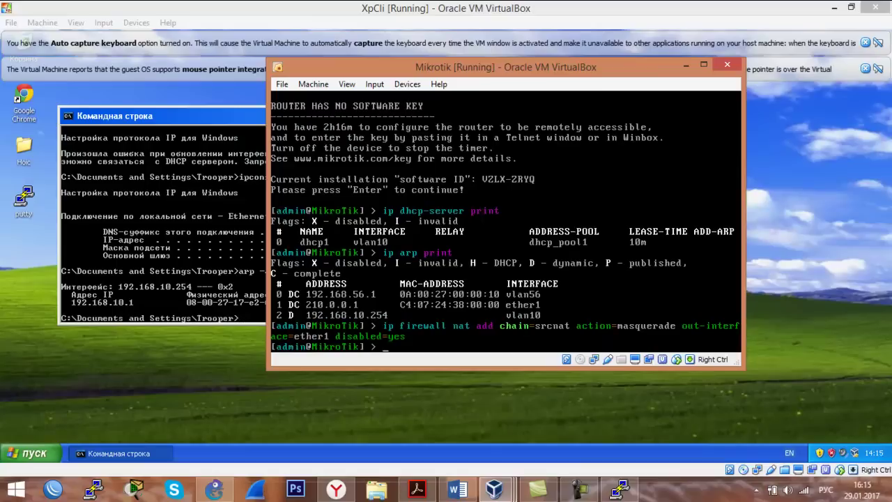
Ping google.com from the XP guest, seeing requests to 8.8.8.8 time out, then bring up WinBox.
{"action": "left_click", "coordinate": [168, 222]}
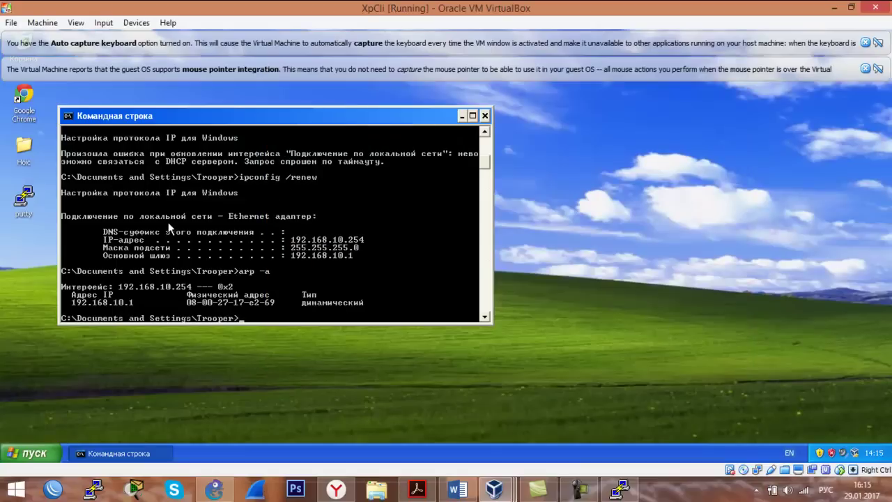
{"action": "type", "text": "ping google.com"}
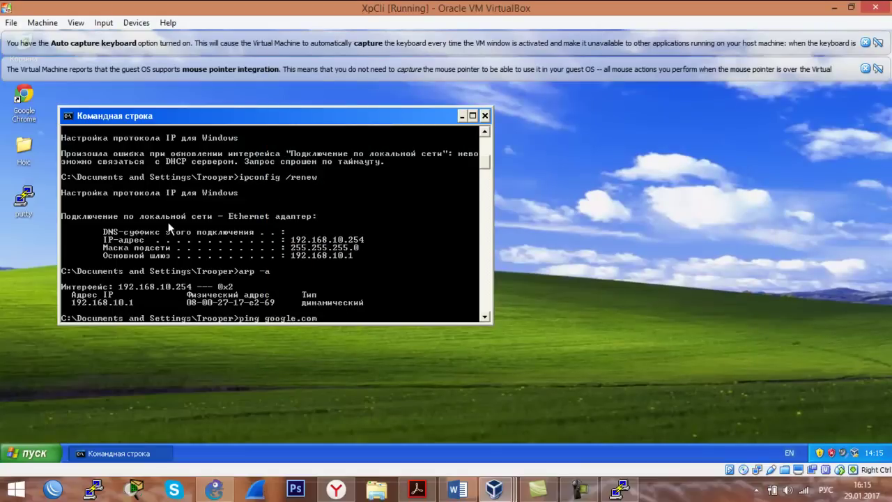
{"action": "key", "text": "Return"}
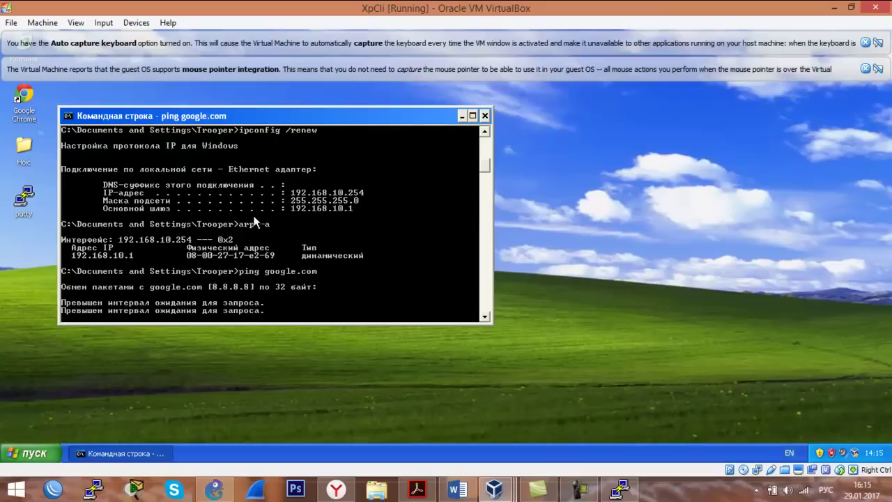
{"action": "left_click", "coordinate": [53, 490]}
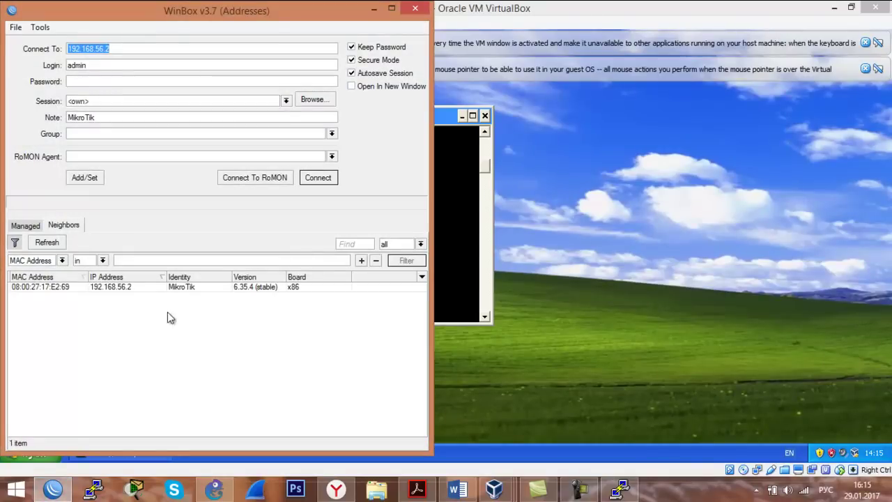
Connect WinBox to the router at 192.168.56.2, dismissing the welcome message and closing Terminal.
{"action": "left_click", "coordinate": [318, 178]}
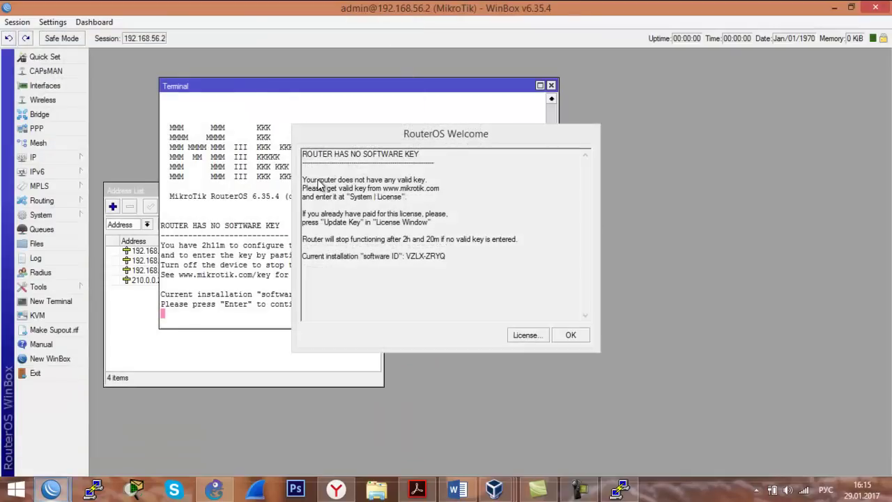
{"action": "left_click", "coordinate": [584, 337]}
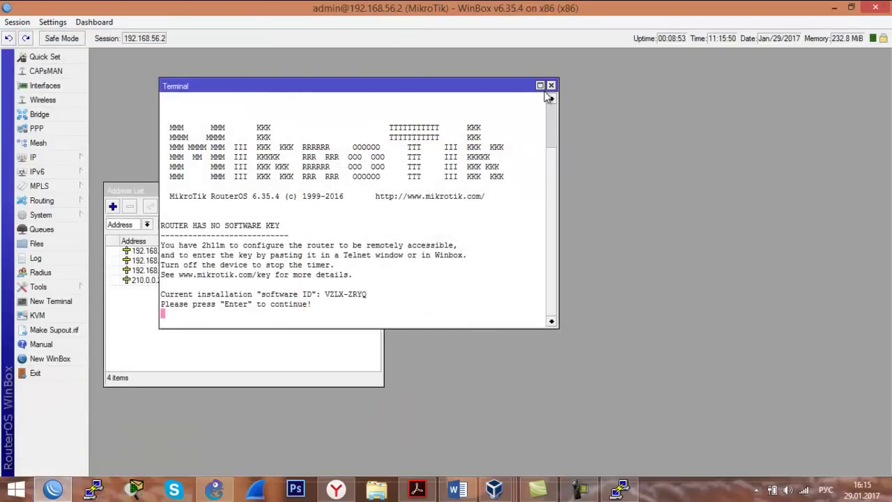
{"action": "left_click", "coordinate": [551, 85]}
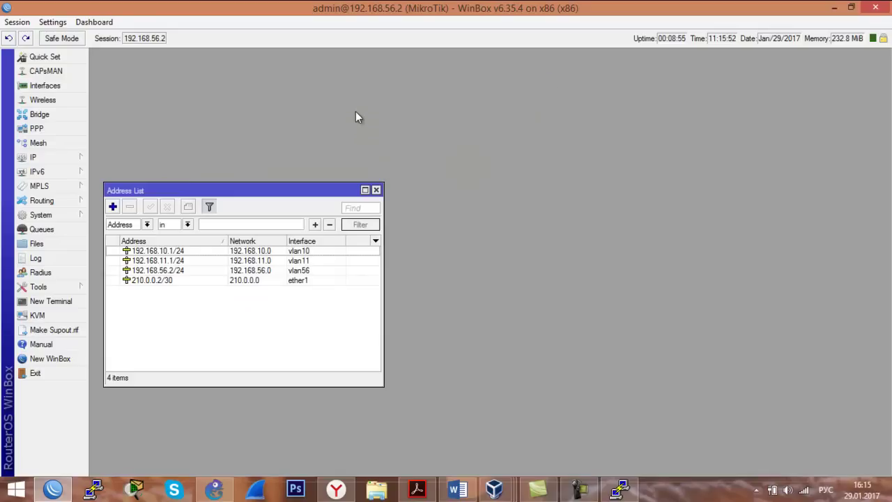
Start Torch on ether1 collecting only IPv4 source/destination addresses with a 30-second entry timeout.
{"action": "left_click", "coordinate": [54, 287]}
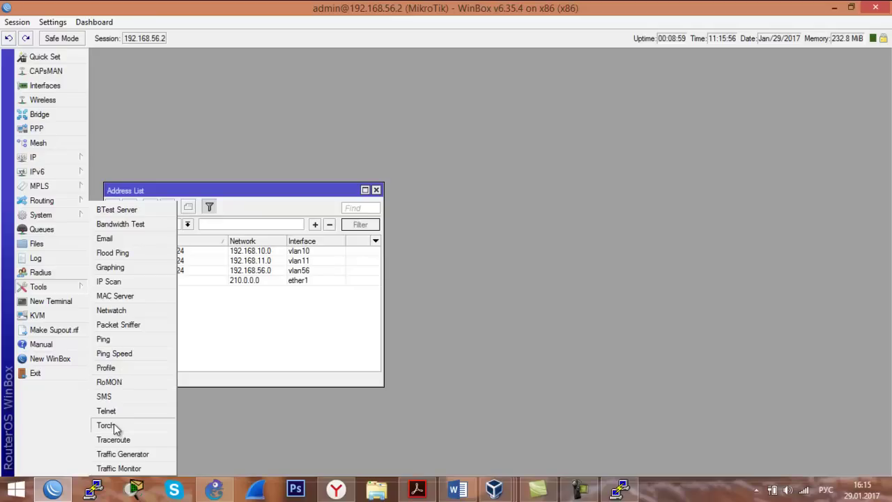
{"action": "left_click", "coordinate": [136, 423]}
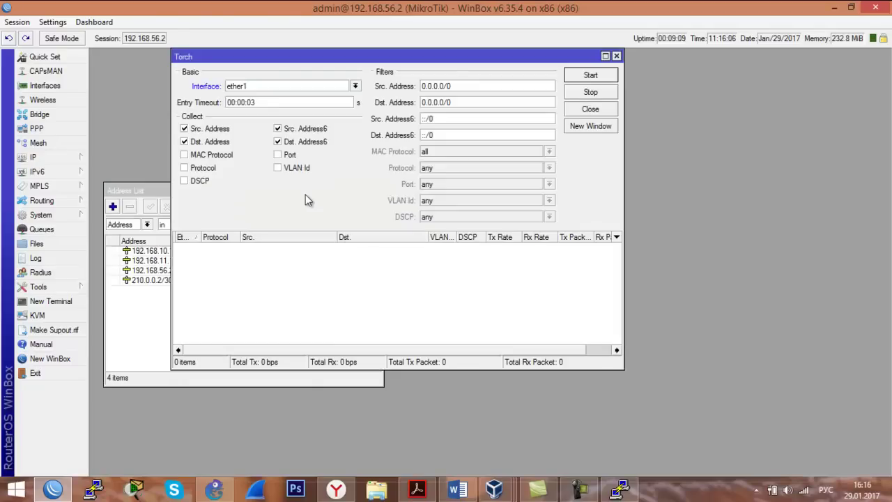
{"action": "left_click", "coordinate": [315, 129]}
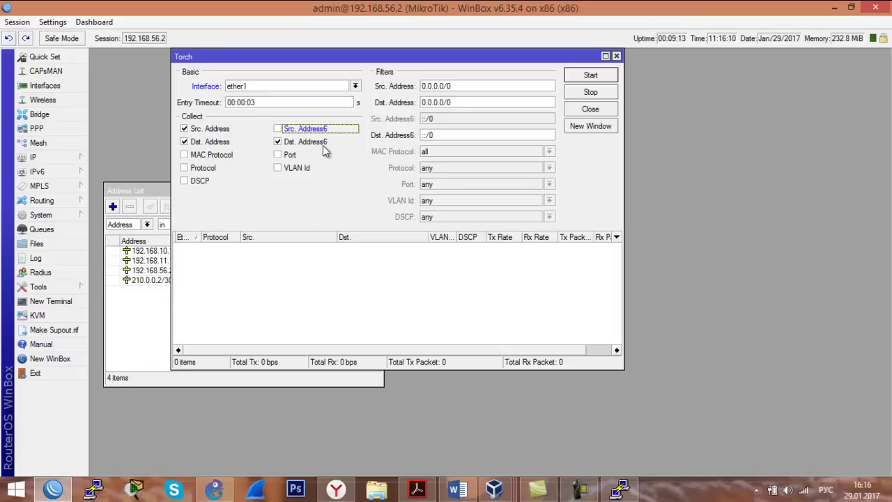
{"action": "left_click", "coordinate": [321, 143]}
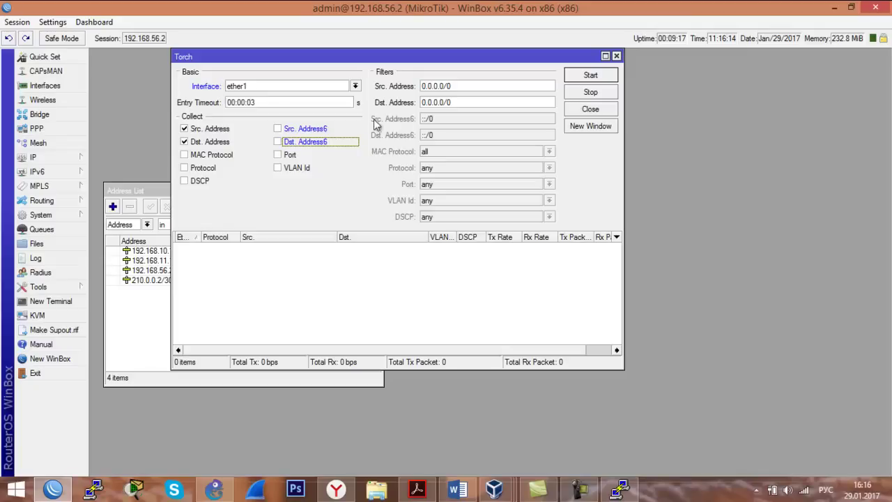
{"action": "left_click", "coordinate": [291, 101]}
{"action": "key", "text": "BackSpace"}
{"action": "key", "text": "BackSpace"}
{"action": "type", "text": "4"}
{"action": "key", "text": "Return"}
{"action": "mouse_move", "coordinate": [494, 490]}
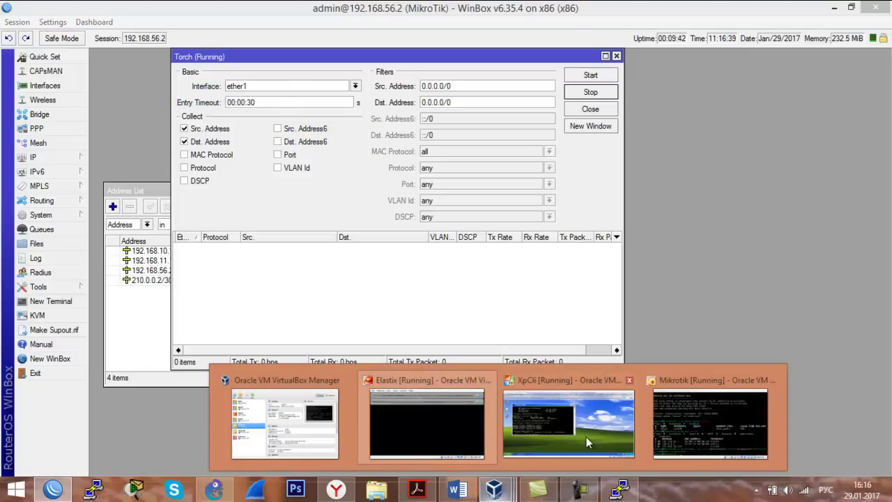
{"action": "left_click", "coordinate": [588, 437]}
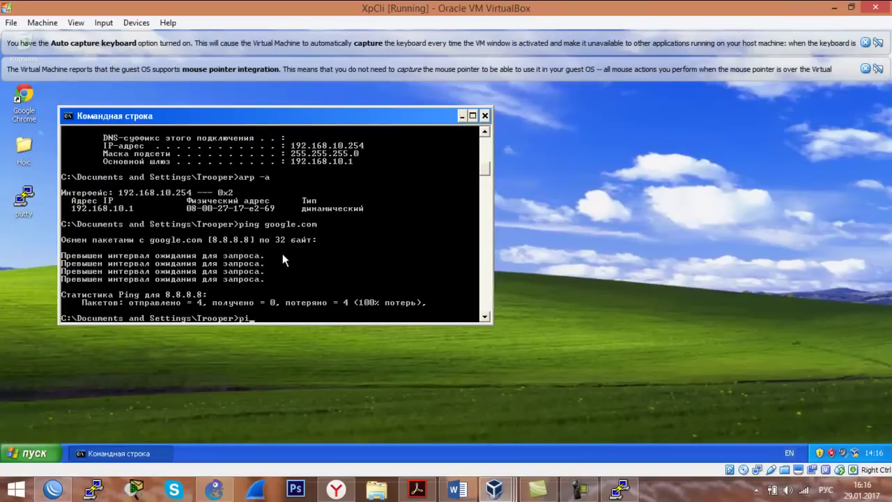
Run a continuous 'ping google.com -t' in the XP guest, then return to WinBox's Torch.
{"action": "key", "text": "Up"}
{"action": "type", "text": "-t"}
{"action": "key", "text": "Return"}
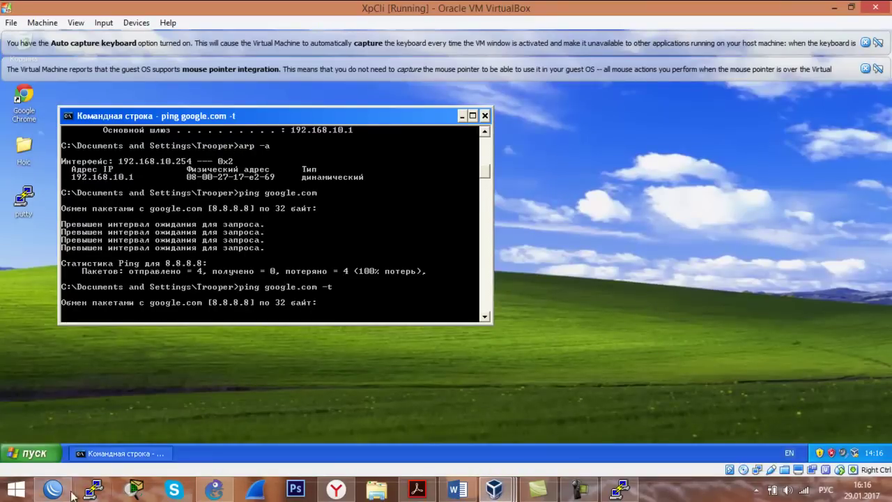
{"action": "left_click", "coordinate": [53, 490]}
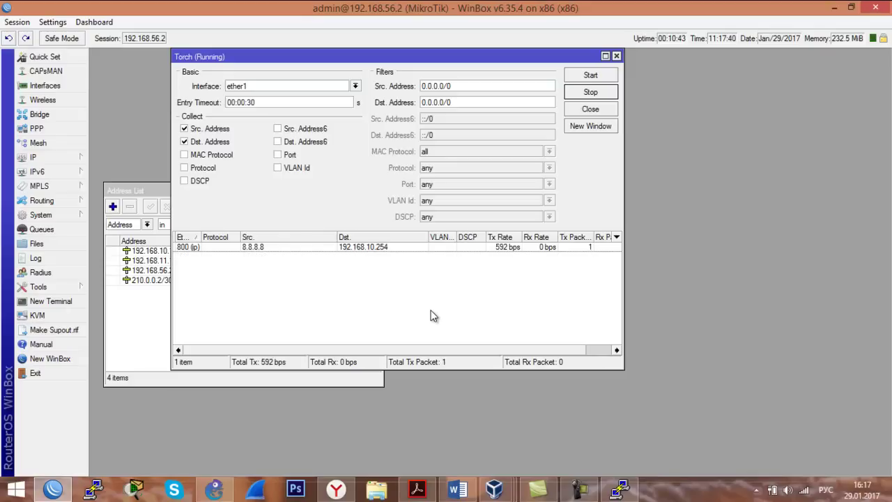
Enable the disabled masquerade rule under IP > Firewall > NAT, then close the Firewall window.
{"action": "left_click", "coordinate": [60, 156]}
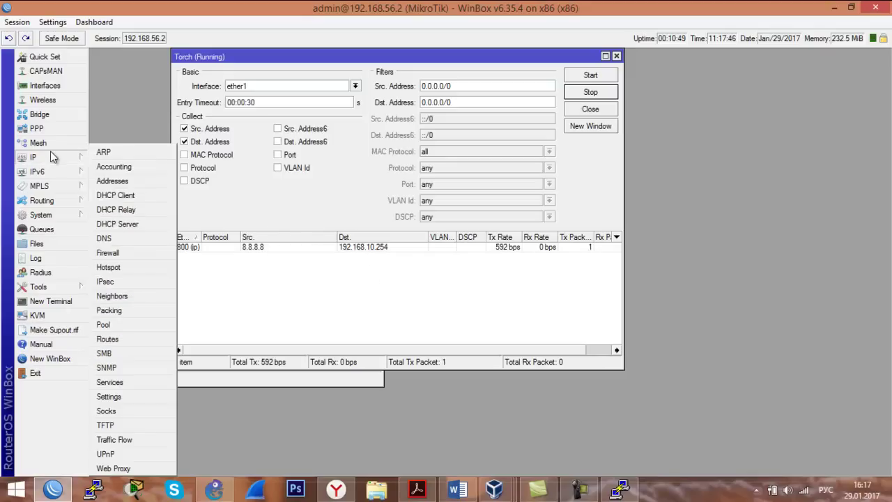
{"action": "left_click", "coordinate": [109, 254]}
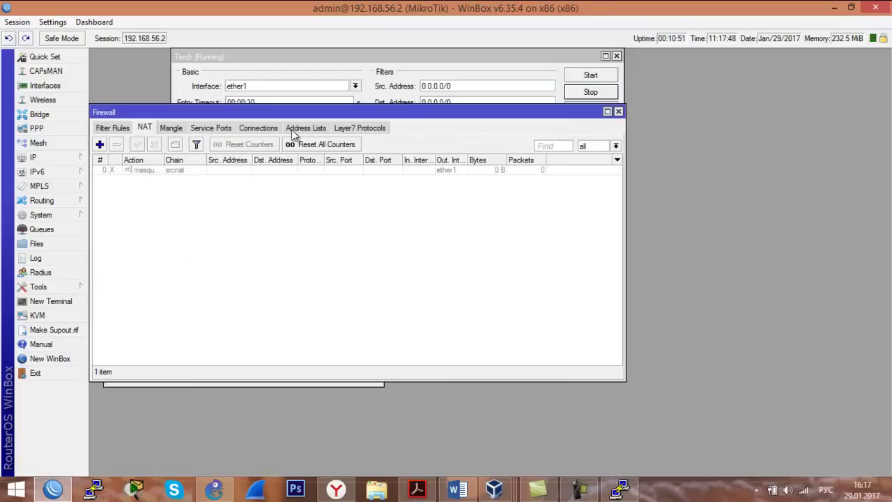
{"action": "left_click", "coordinate": [148, 172]}
{"action": "left_click", "coordinate": [139, 145]}
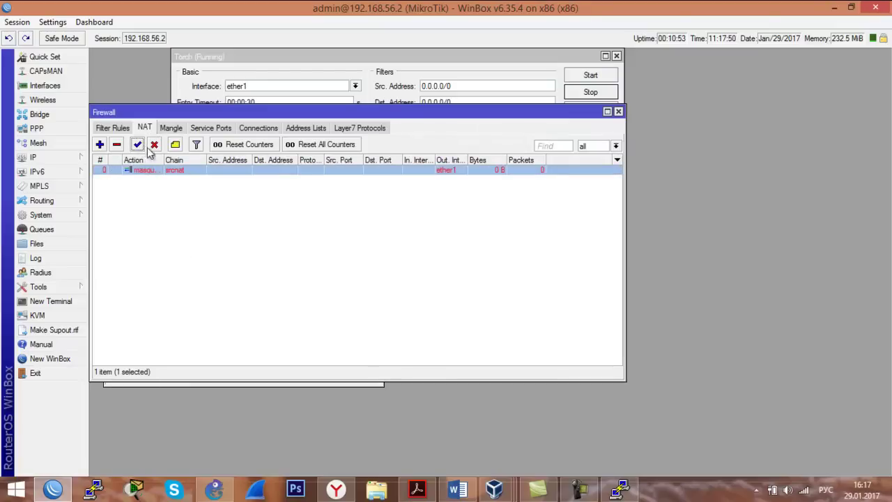
{"action": "left_click", "coordinate": [618, 111]}
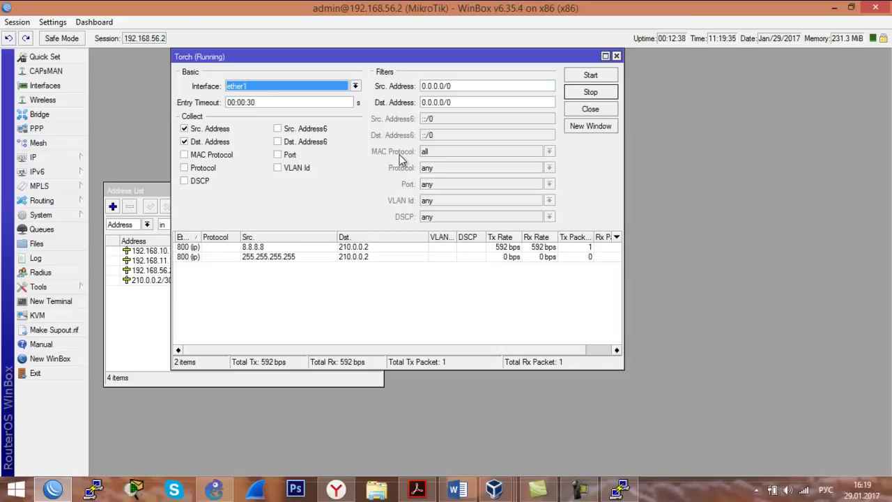
Set the Packet Sniffer filter to interface vlan56 and port 23.
{"action": "left_click", "coordinate": [81, 289]}
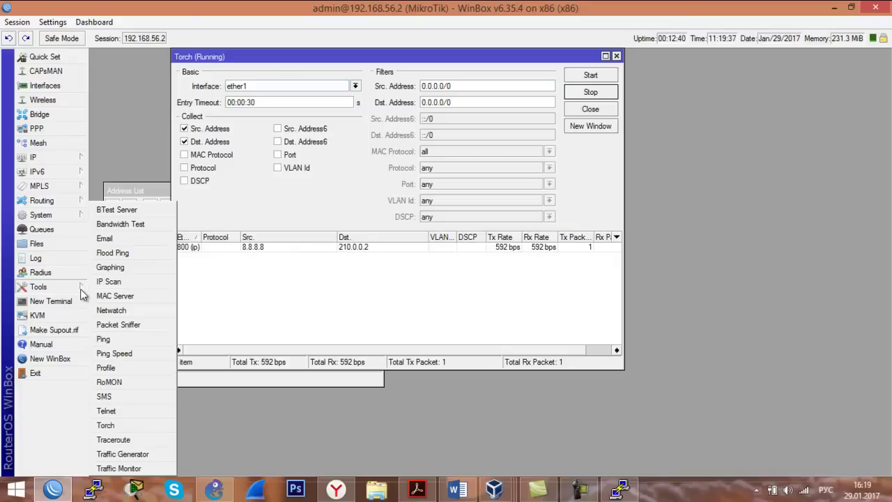
{"action": "left_click", "coordinate": [137, 327]}
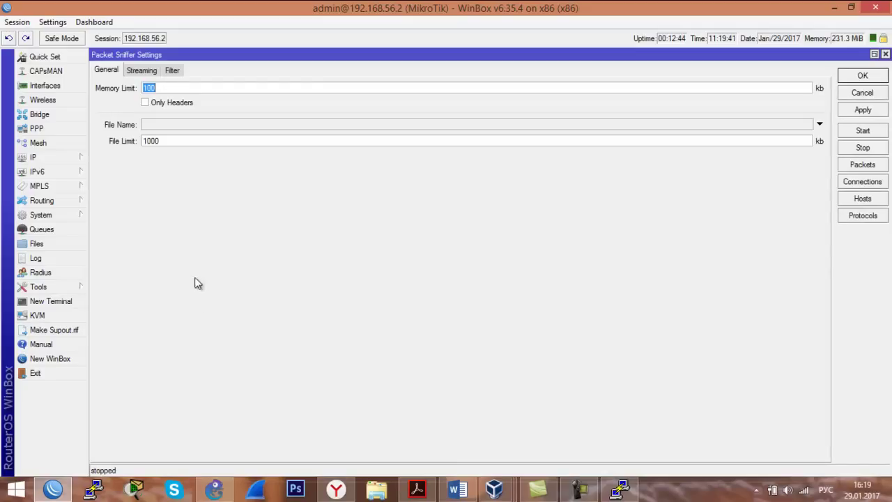
{"action": "left_click", "coordinate": [173, 71]}
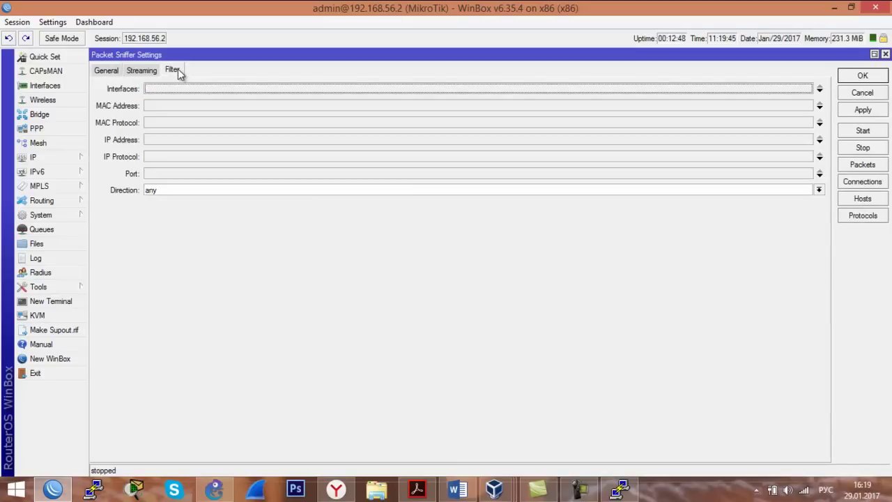
{"action": "left_click", "coordinate": [163, 91]}
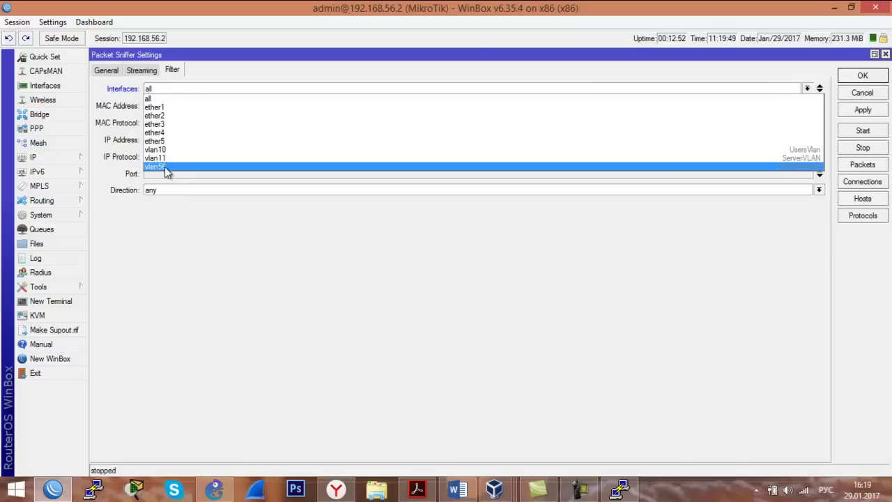
{"action": "left_click", "coordinate": [167, 167]}
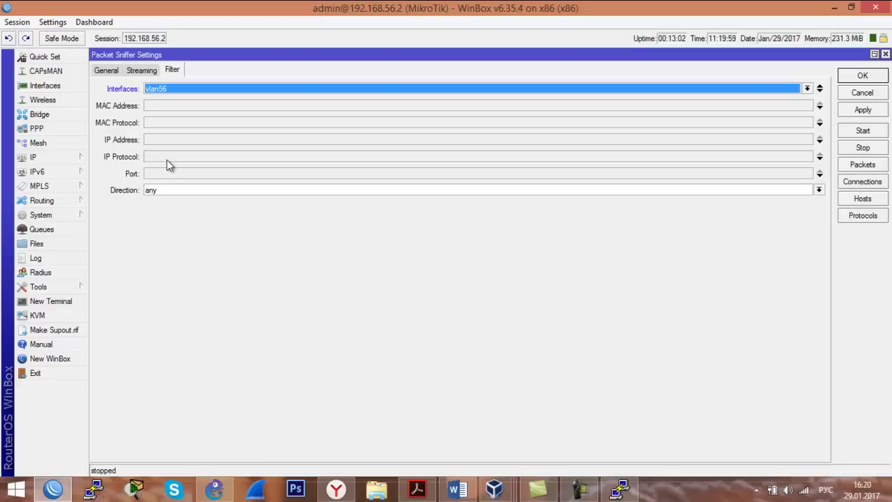
{"action": "left_click", "coordinate": [166, 173]}
{"action": "type", "text": "23"}
{"action": "left_click", "coordinate": [863, 109]}
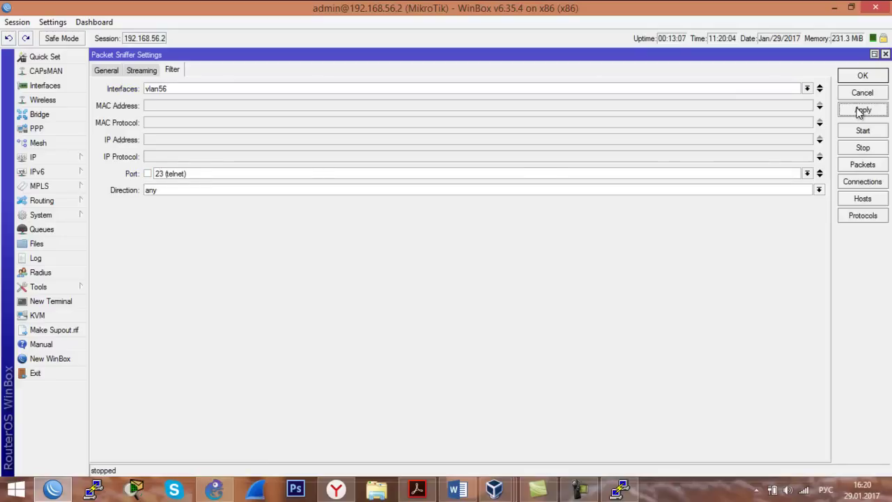
Enable sniffer streaming to 192.168.56.1, start the sniffer, and launch Wireshark.
{"action": "left_click", "coordinate": [142, 71]}
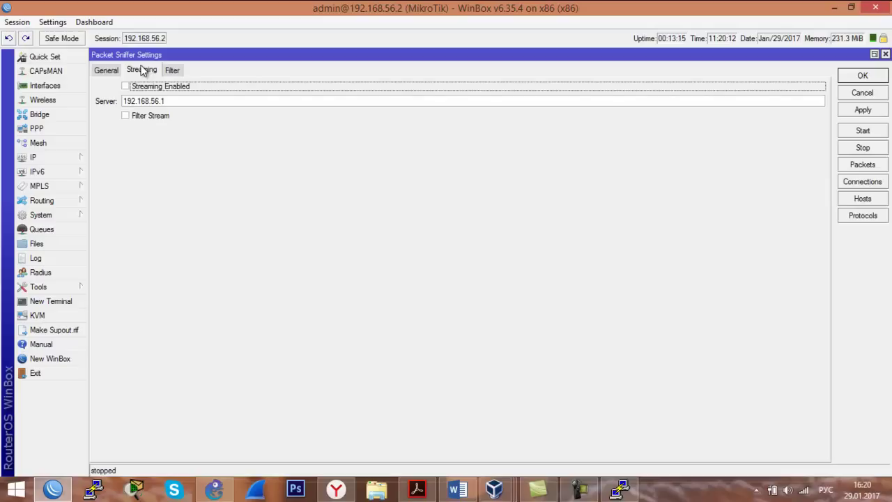
{"action": "left_click", "coordinate": [126, 86]}
{"action": "left_click_drag", "start_coordinate": [124, 101], "coordinate": [197, 100]}
{"action": "left_click", "coordinate": [197, 99]}
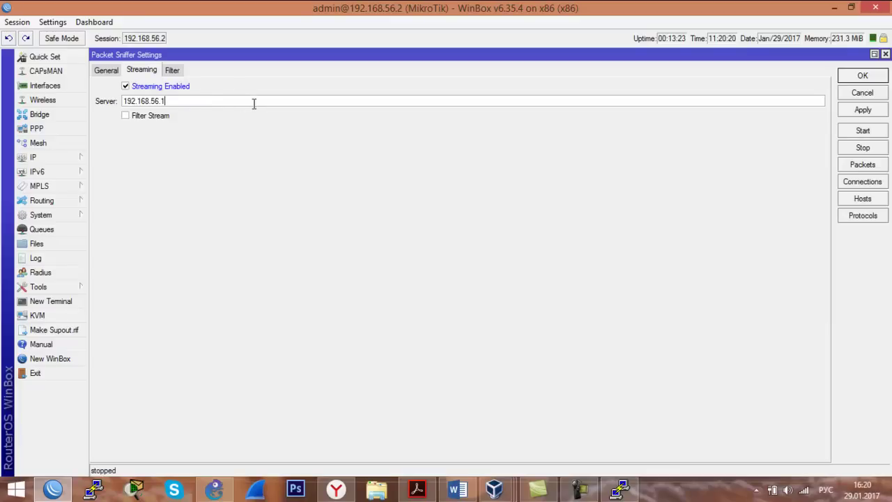
{"action": "left_click", "coordinate": [862, 113]}
{"action": "left_click", "coordinate": [862, 132]}
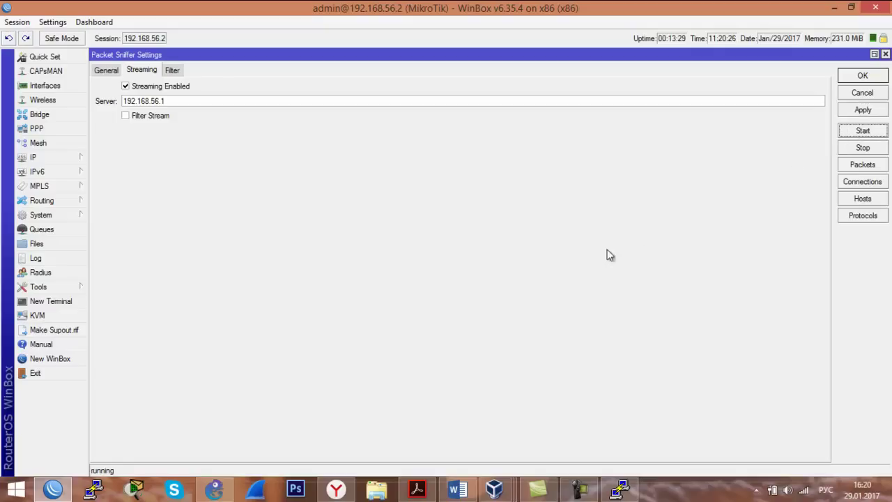
{"action": "left_click", "coordinate": [255, 489]}
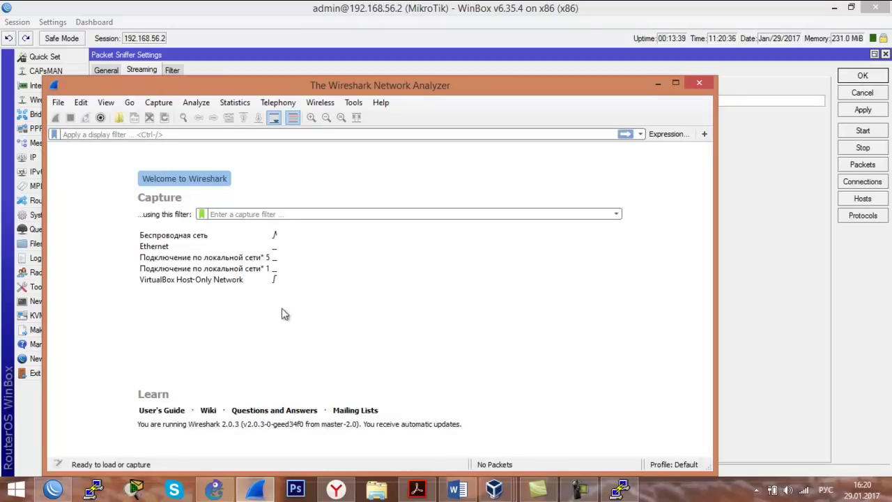
Capture on the VirtualBox Host-Only Network in Wireshark with display filter udp.port==37008.
{"action": "double_click", "coordinate": [260, 279]}
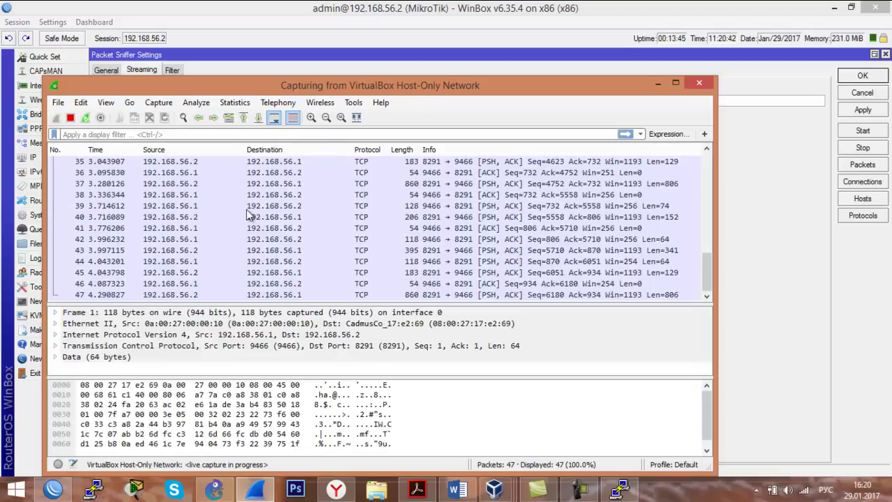
{"action": "left_click", "coordinate": [204, 133]}
{"action": "type", "text": "гвз"}
{"action": "key", "text": "BackSpace"}
{"action": "key", "text": "BackSpace"}
{"action": "key", "text": "BackSpace"}
{"action": "key", "text": "alt+shift"}
{"action": "type", "text": "udp"}
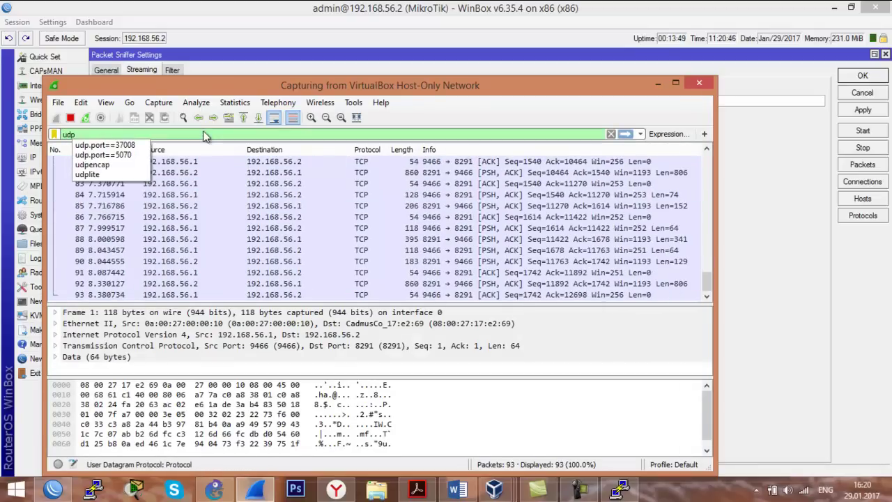
{"action": "type", "text": ".port"}
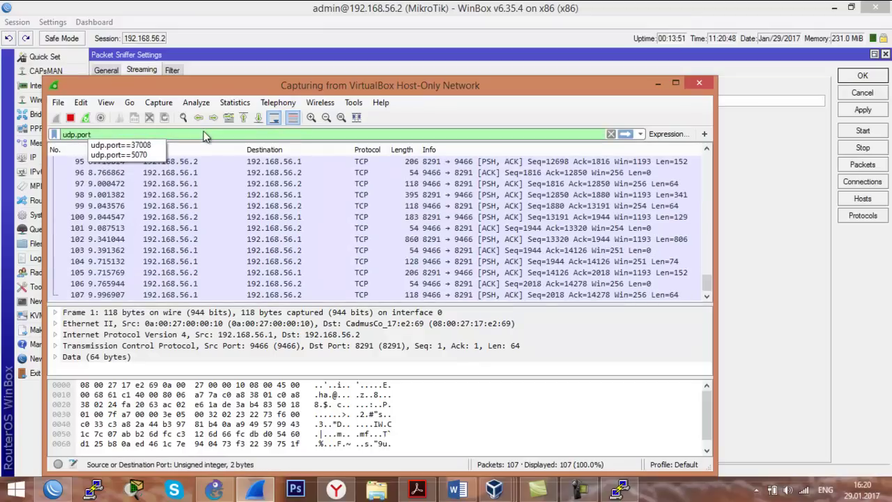
{"action": "type", "text": "==3"}
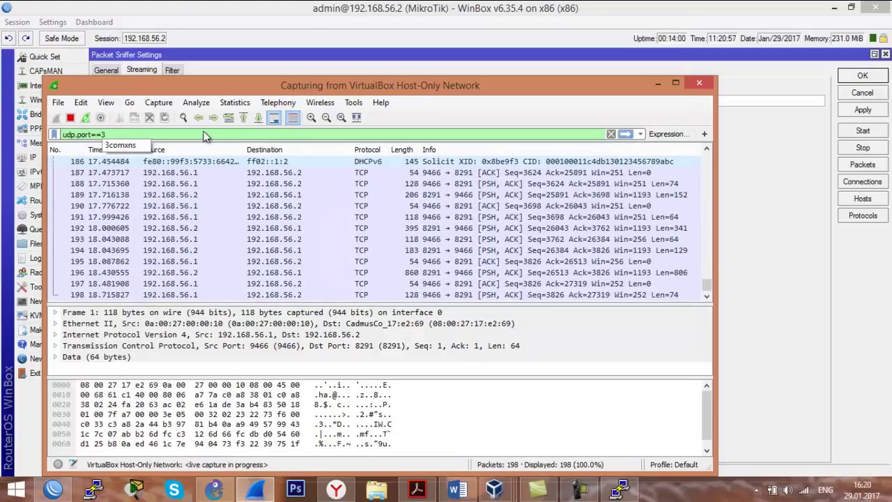
{"action": "type", "text": "7008"}
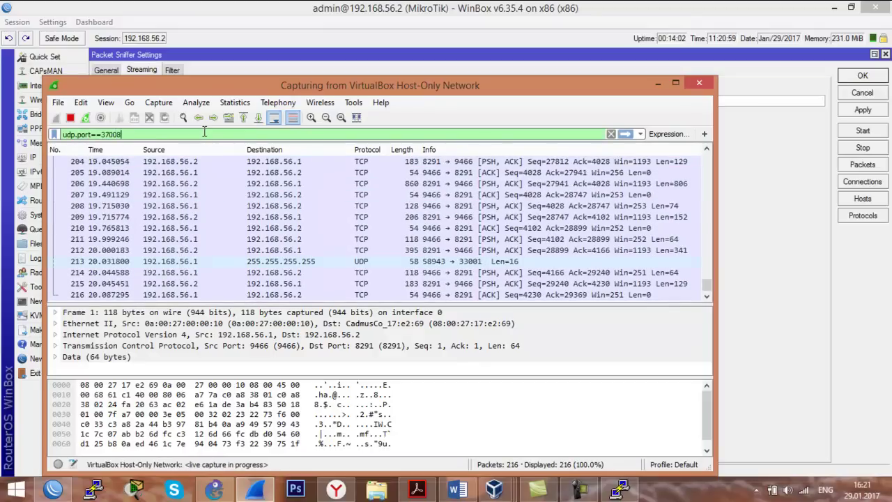
{"action": "key", "text": "Return"}
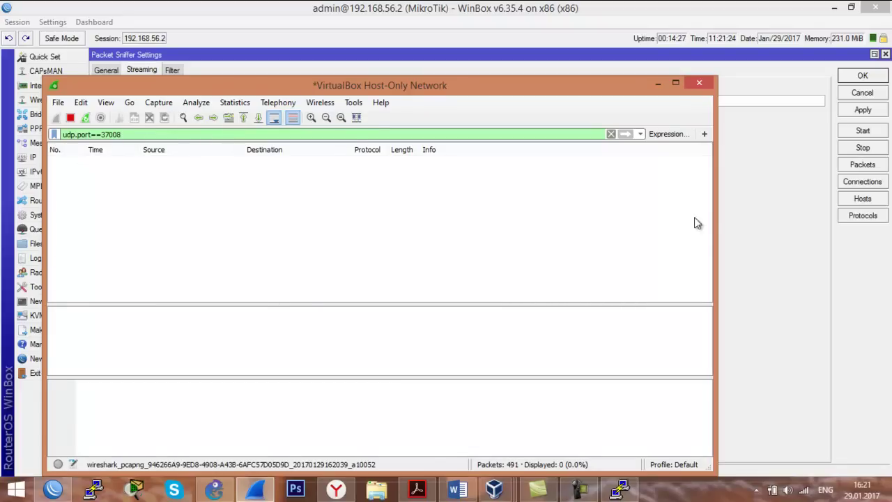
{"action": "left_click", "coordinate": [729, 219]}
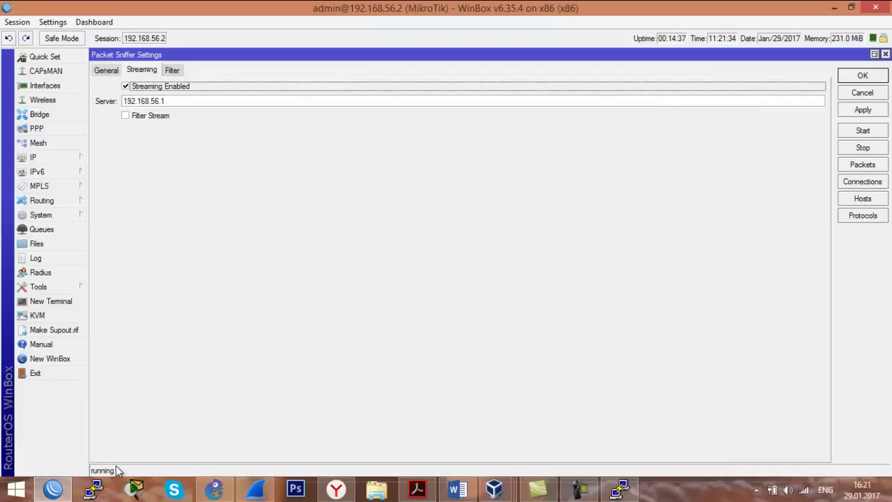
Open a PuTTY Telnet session to 192.168.56.2 on port 23.
{"action": "left_click", "coordinate": [99, 492]}
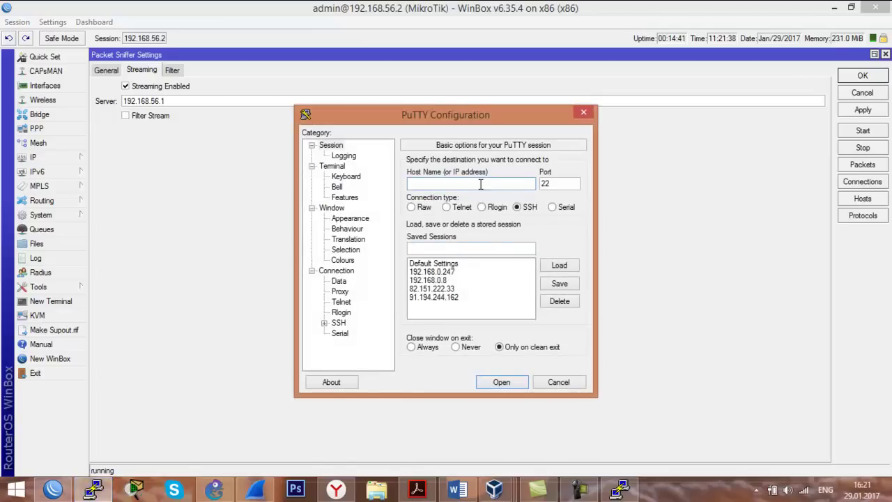
{"action": "type", "text": "192.168.56.2"}
{"action": "left_click", "coordinate": [462, 209]}
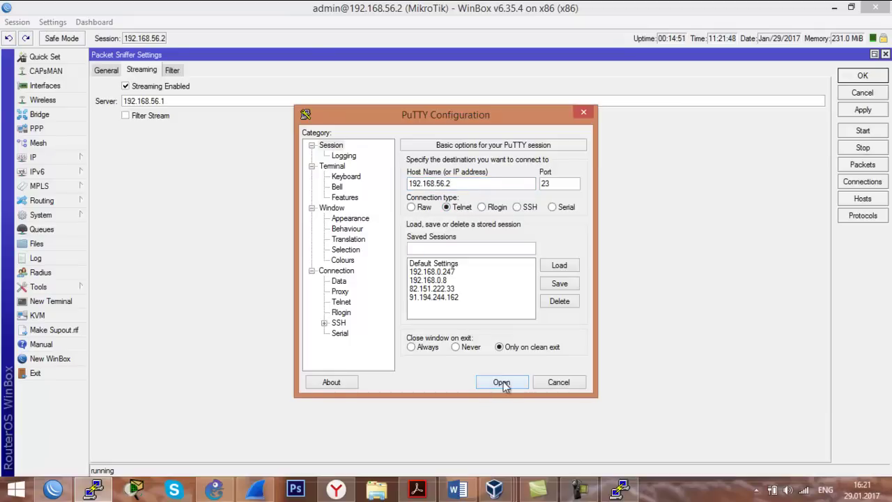
{"action": "left_click", "coordinate": [255, 490]}
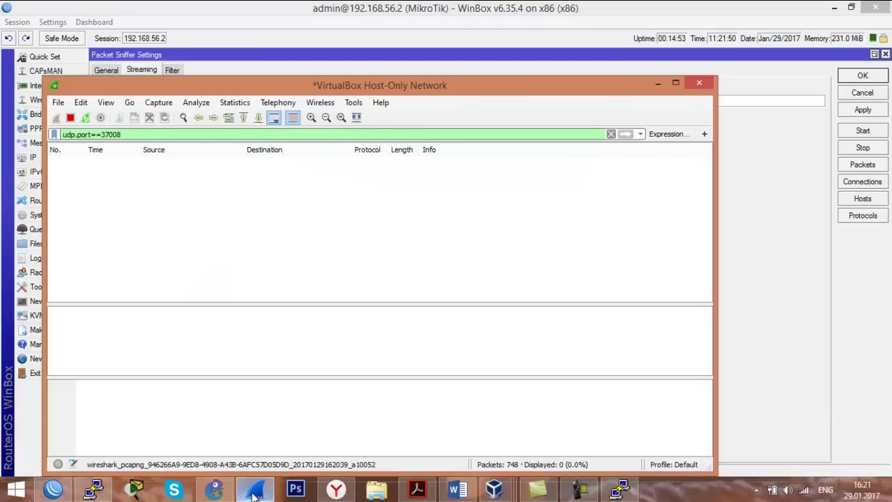
{"action": "left_click", "coordinate": [93, 490]}
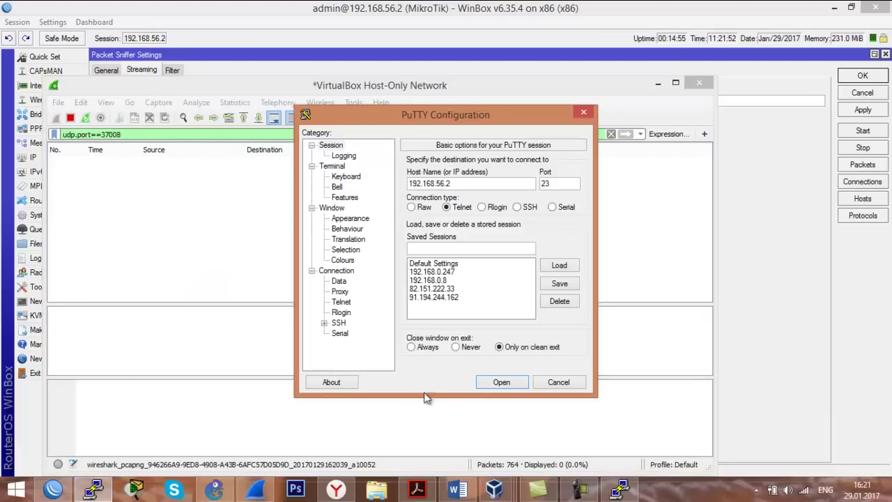
{"action": "left_click", "coordinate": [499, 381]}
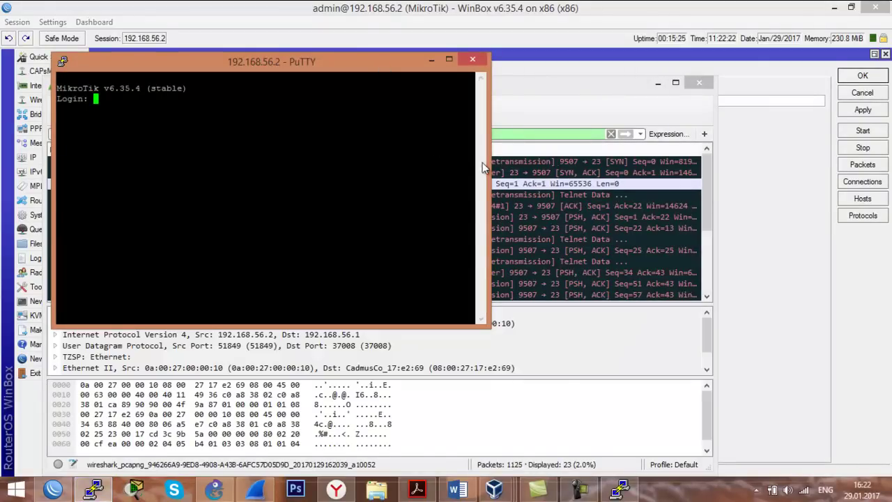
Inspect streamed packets 791, 790 and 795, expanding packet 795's Ethernet II header to its Type field.
{"action": "left_click", "coordinate": [533, 173]}
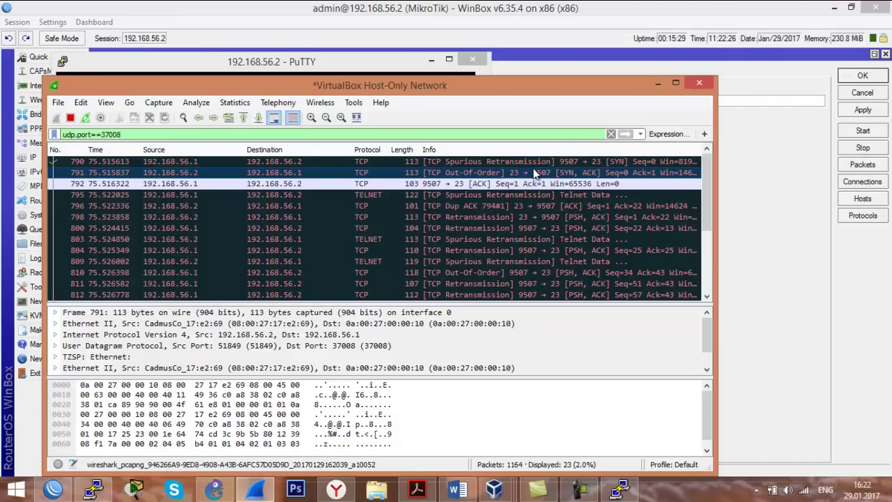
{"action": "left_click", "coordinate": [408, 161]}
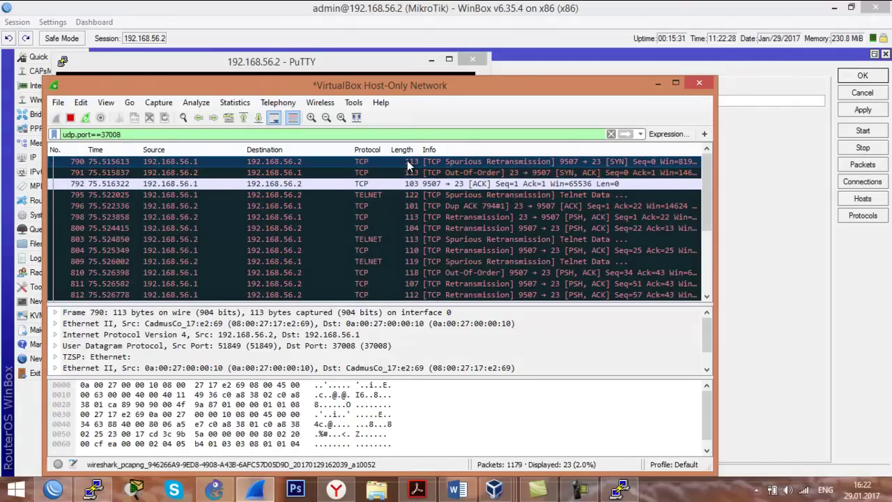
{"action": "left_click", "coordinate": [384, 195]}
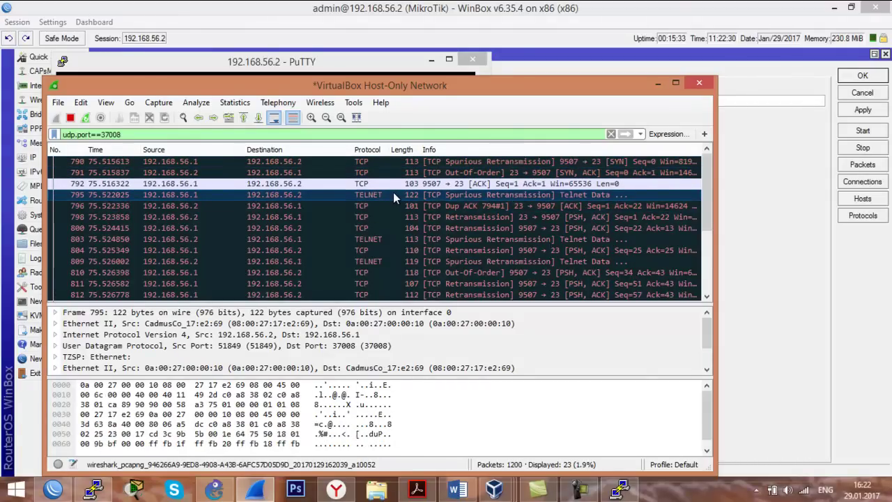
{"action": "double_click", "coordinate": [393, 195]}
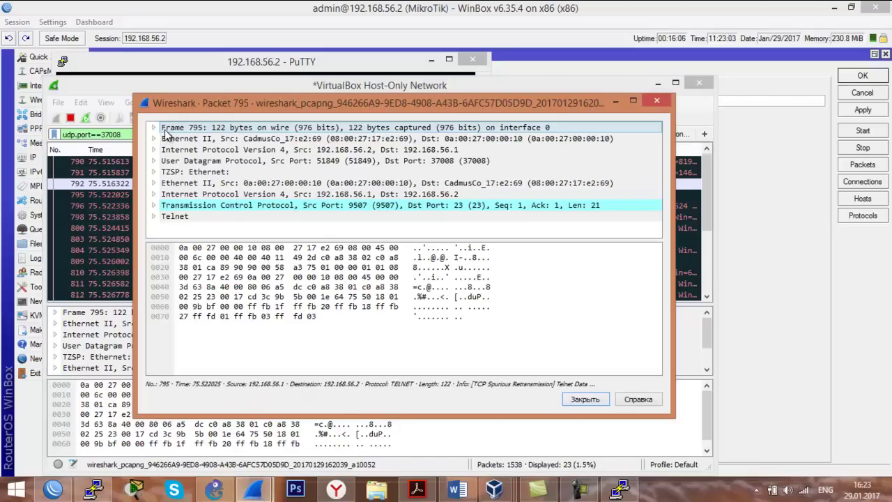
{"action": "left_click", "coordinate": [168, 138]}
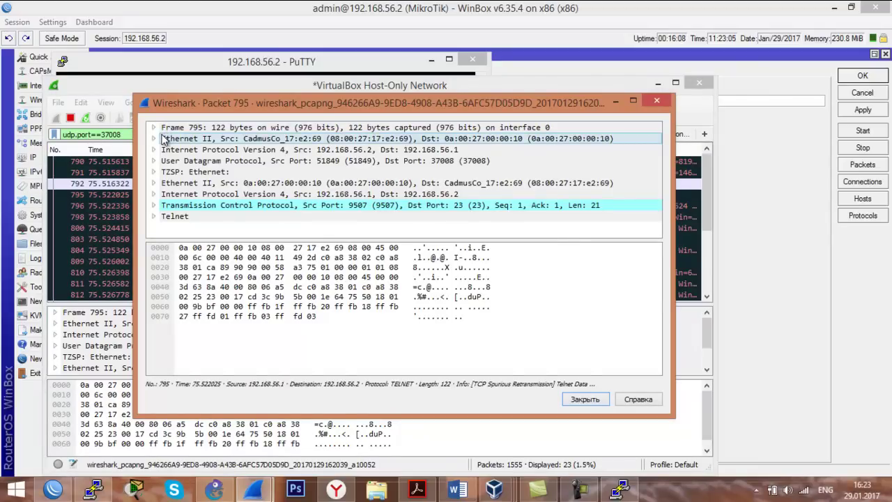
{"action": "double_click", "coordinate": [167, 138]}
{"action": "left_click", "coordinate": [180, 172]}
{"action": "left_click", "coordinate": [181, 173]}
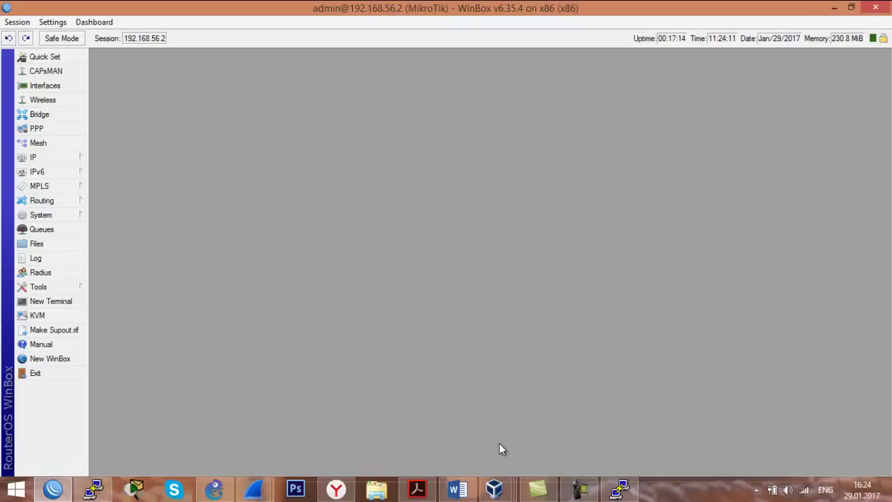
List the router's NAT rules with 'ip firewall nat print' in the MikroTik console.
{"action": "mouse_move", "coordinate": [495, 489]}
{"action": "left_click", "coordinate": [428, 422]}
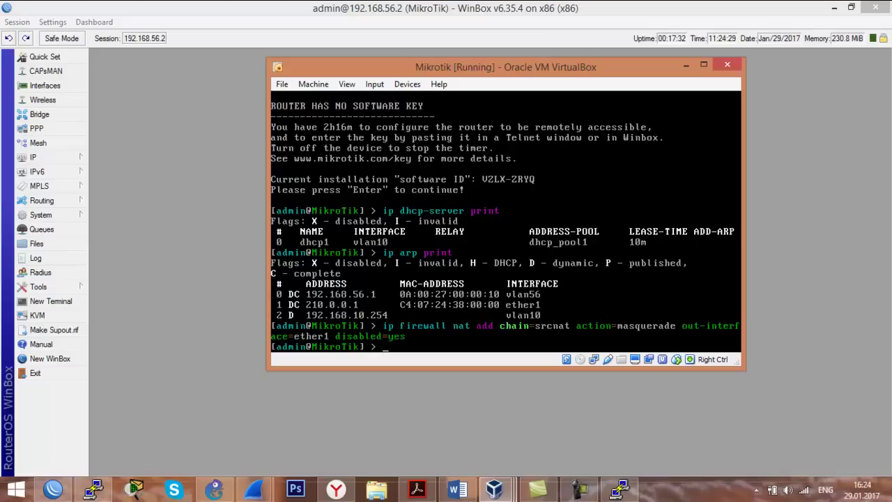
{"action": "type", "text": "ip firewall nat print"}
{"action": "key", "text": "Return"}
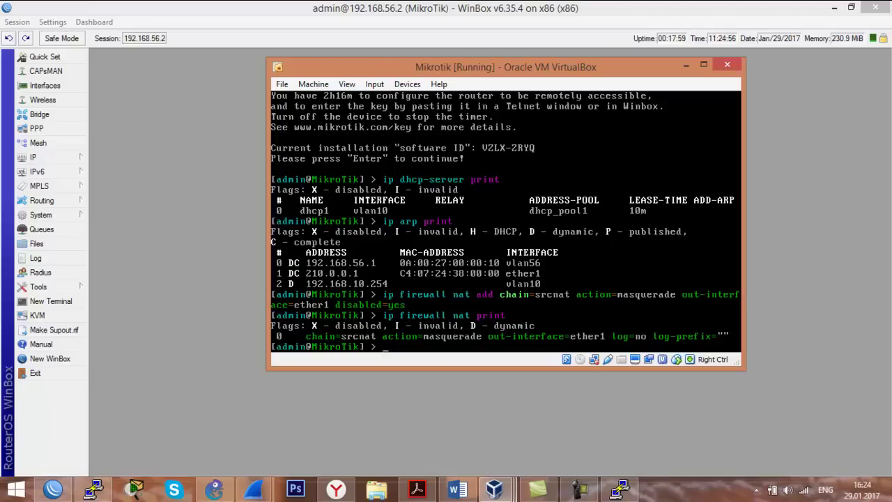
Run 'ip firewall nat export' to show the srcnat masquerade rule on ether1.
{"action": "key", "text": "Up"}
{"action": "key", "text": "BackSpace"}
{"action": "key", "text": "BackSpace"}
{"action": "key", "text": "BackSpace"}
{"action": "key", "text": "BackSpace"}
{"action": "key", "text": "BackSpace"}
{"action": "type", "text": "export"}
{"action": "key", "text": "Return"}
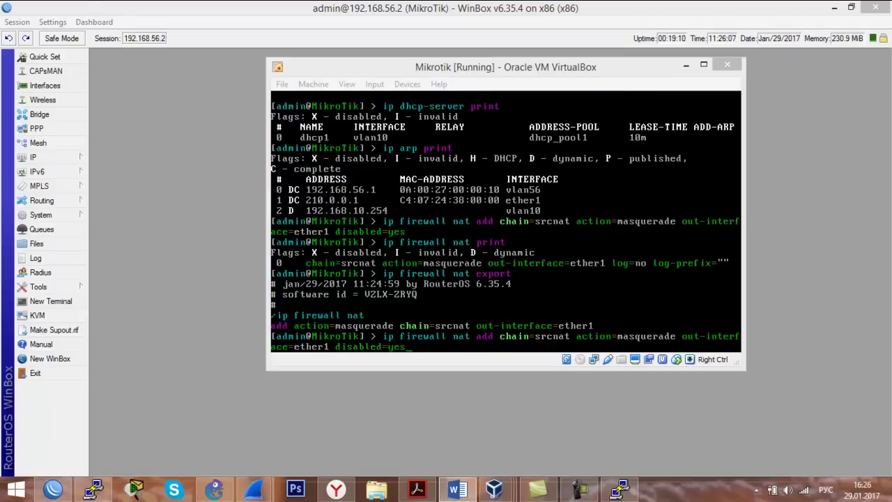